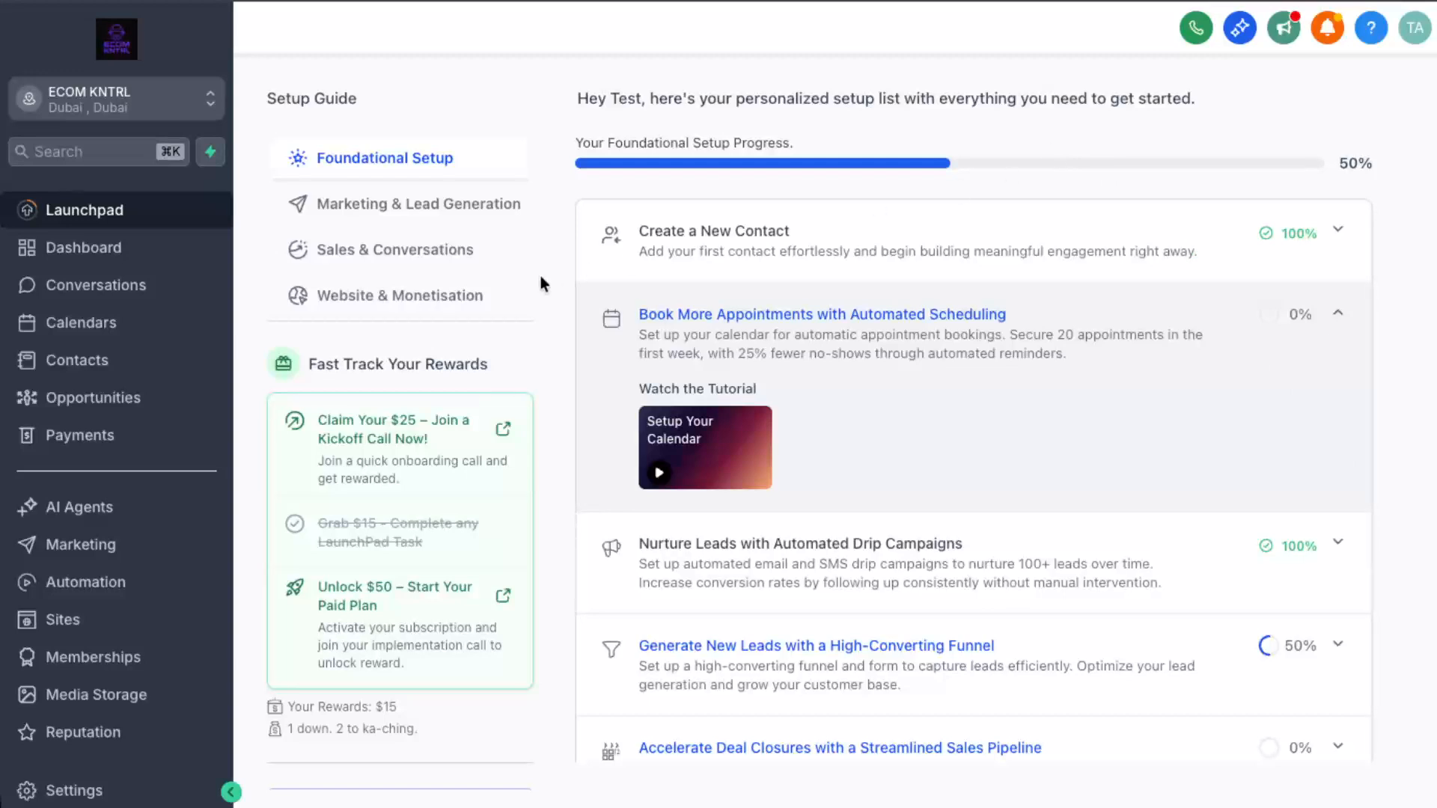
Open the Payments product list and start creating a new product.
{"action": "left_click", "coordinate": [146, 442]}
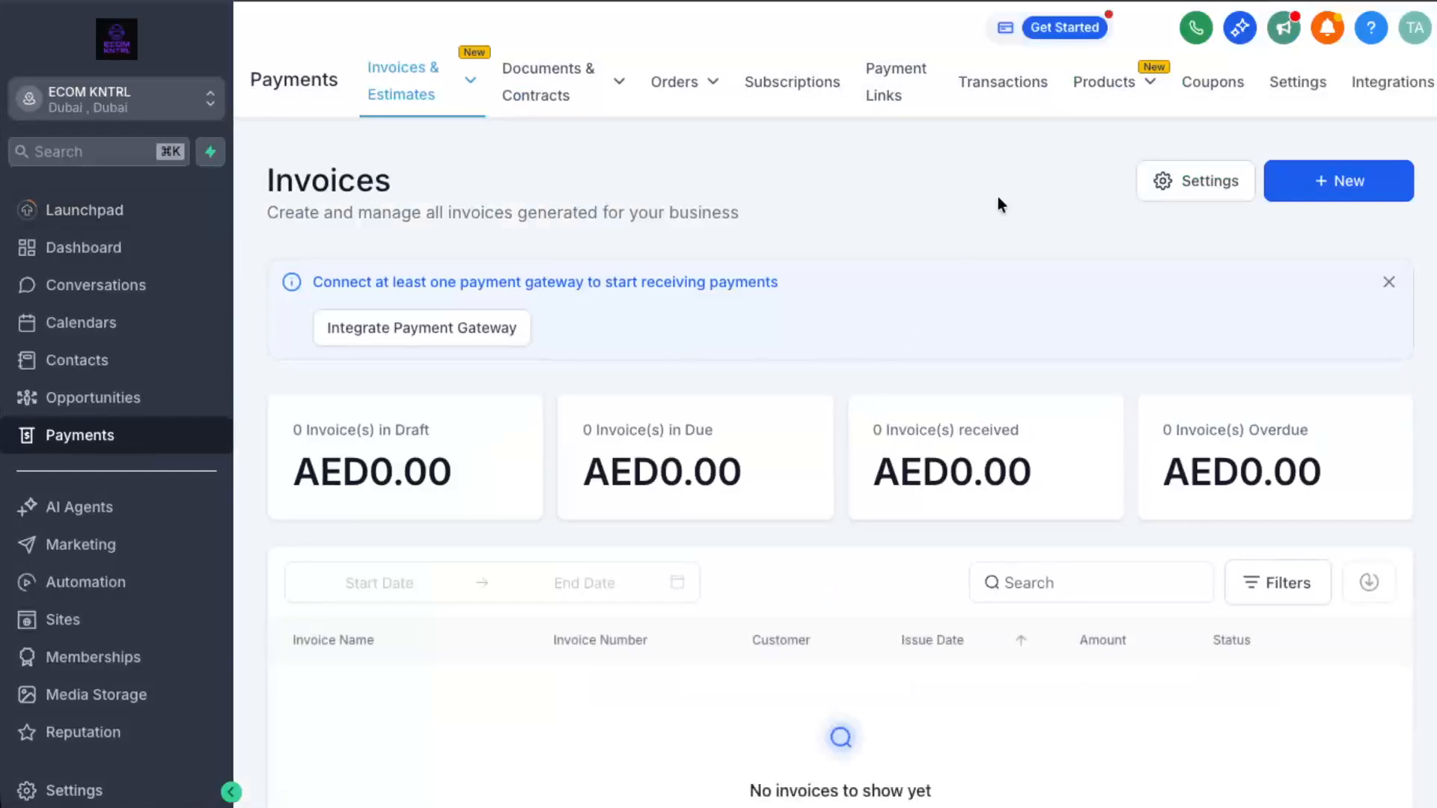
{"action": "left_click", "coordinate": [1127, 88]}
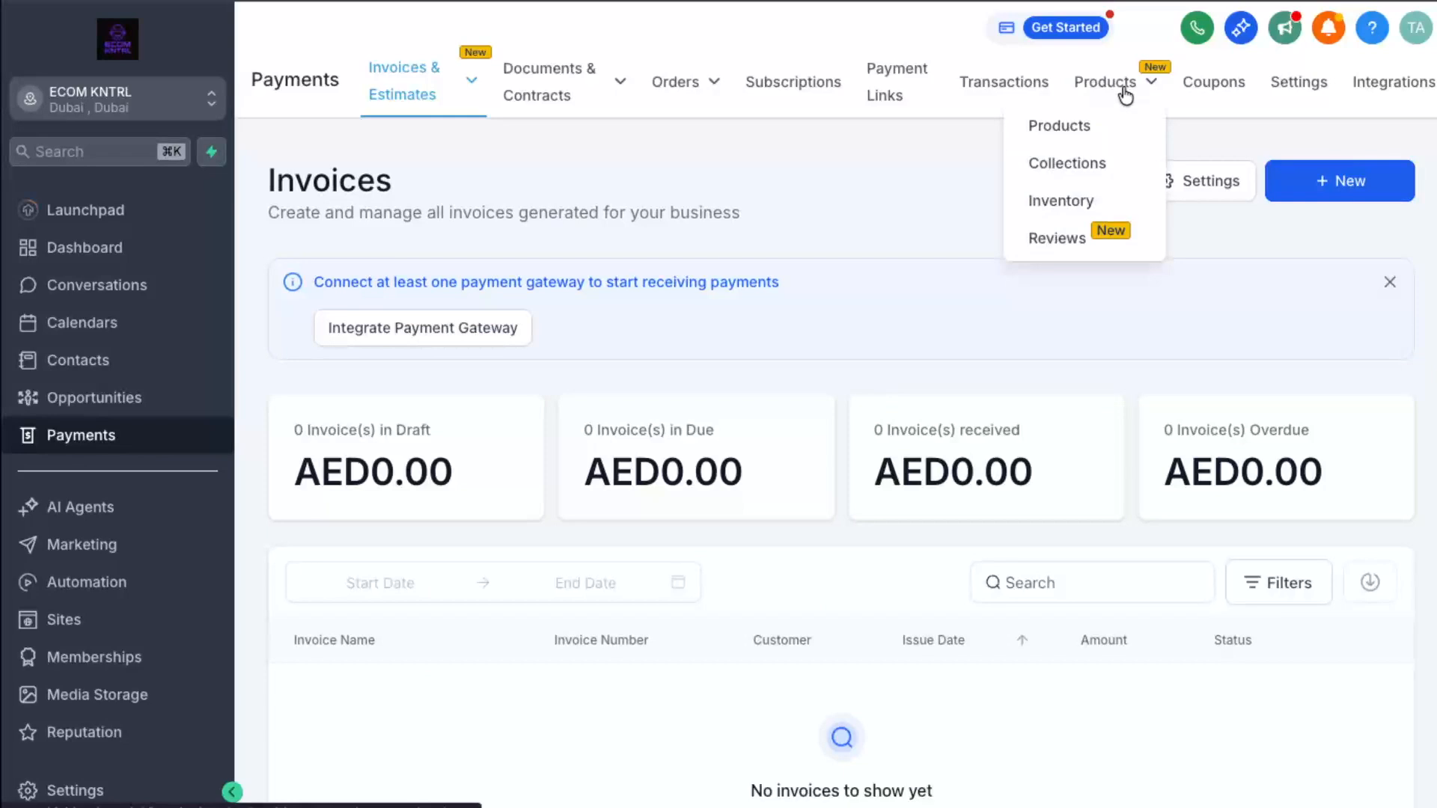
{"action": "left_click", "coordinate": [1124, 89]}
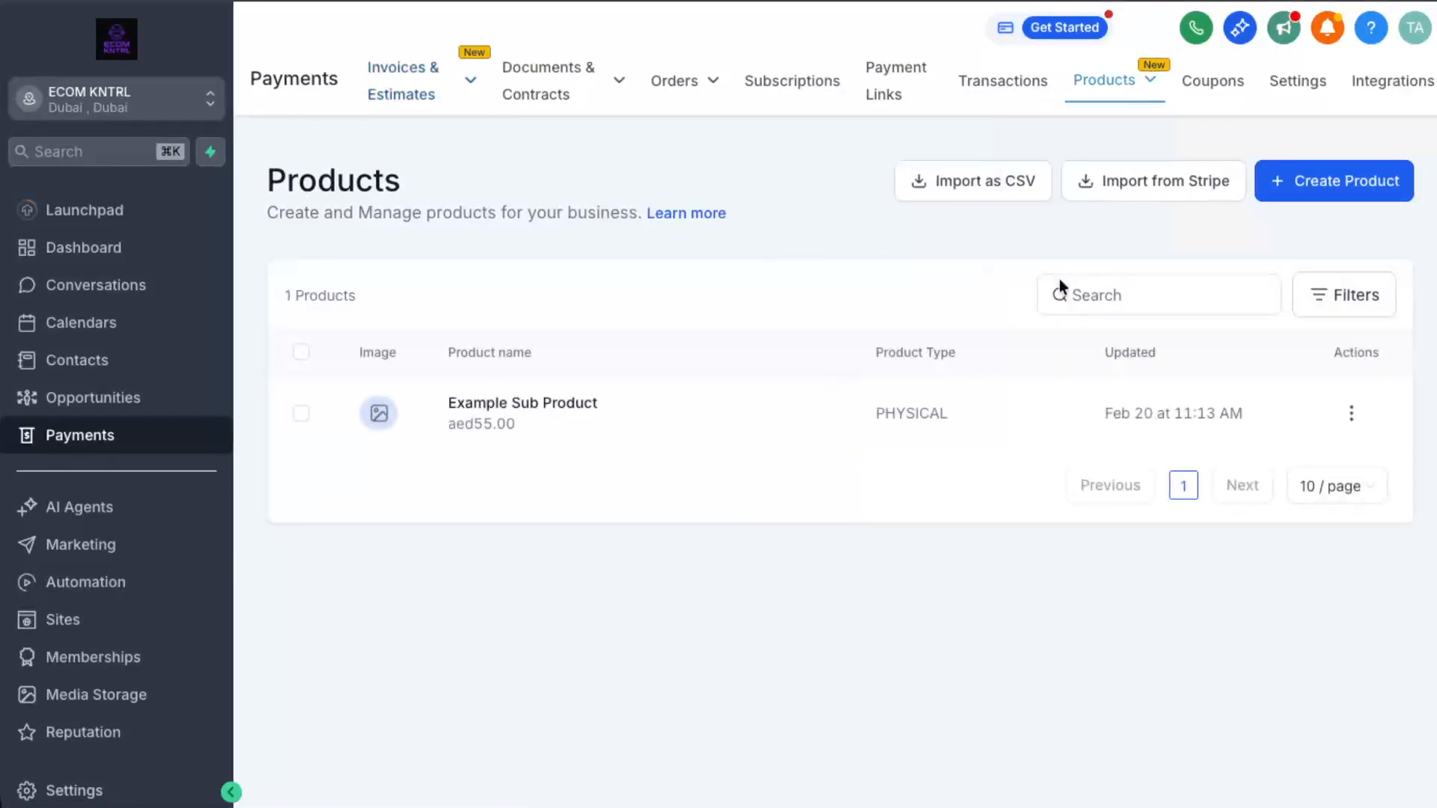
{"action": "left_click", "coordinate": [1090, 294]}
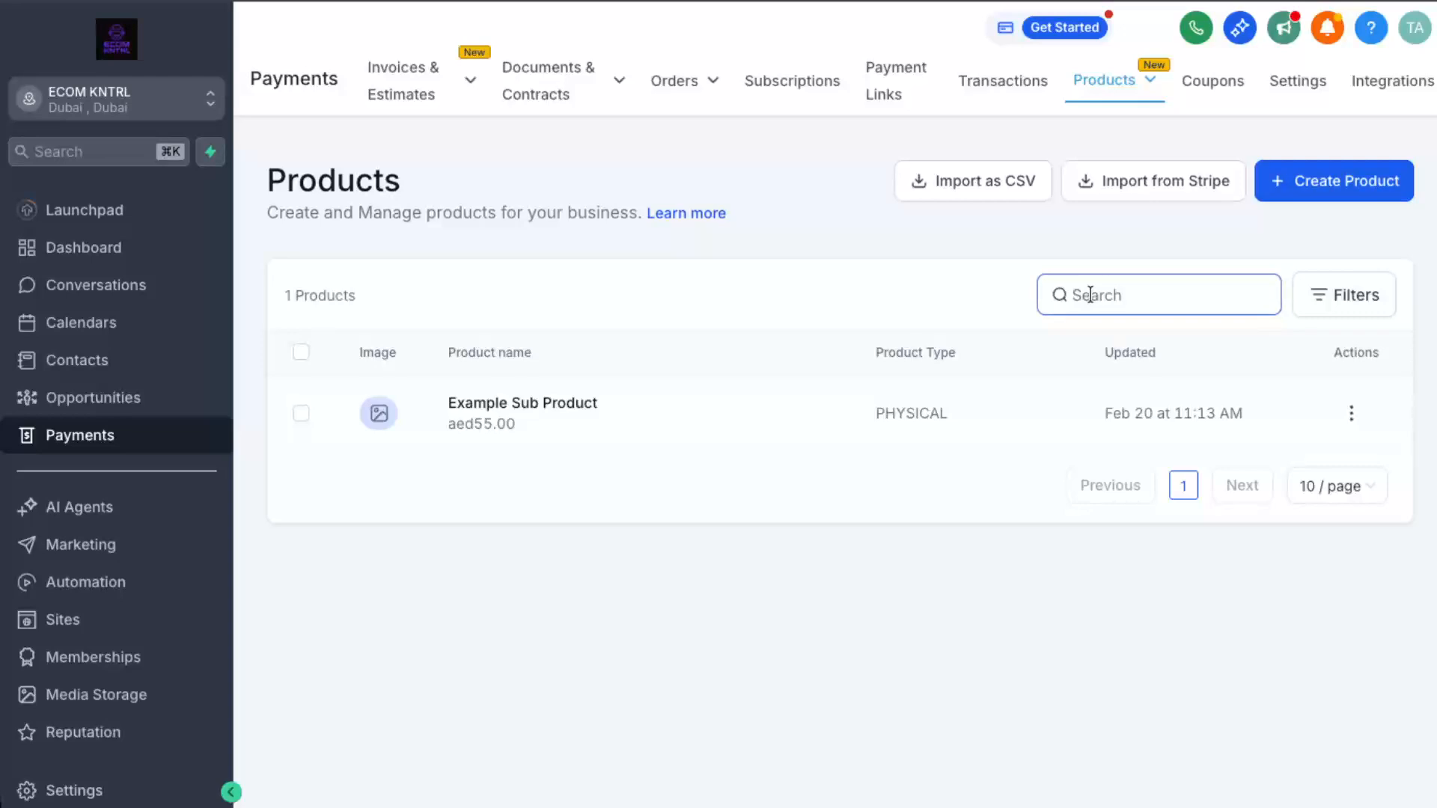
{"action": "left_click", "coordinate": [1123, 250]}
{"action": "left_click", "coordinate": [1315, 189]}
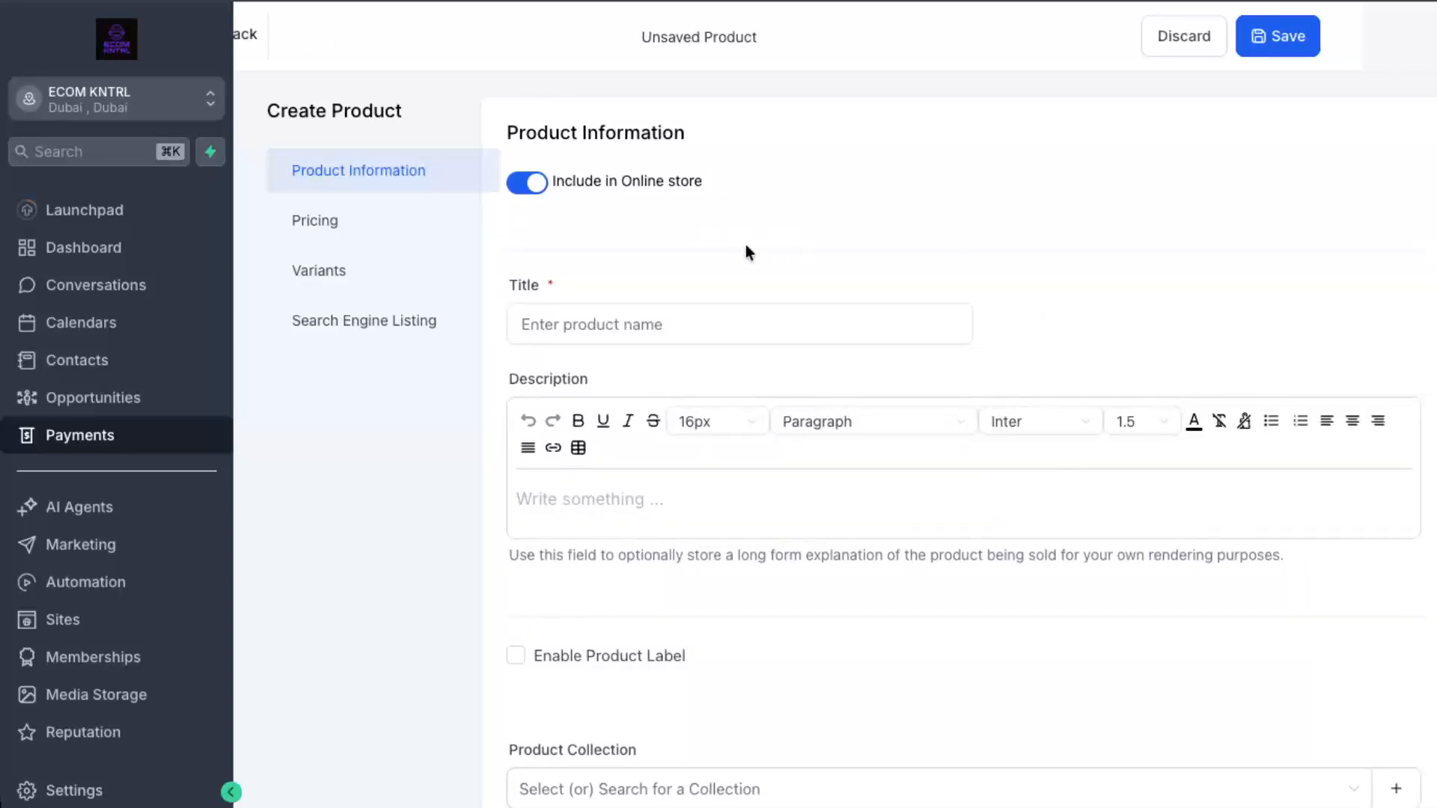
Title the product "Product 2" and enter the description "This is for ecommerce".
{"action": "left_click", "coordinate": [656, 322]}
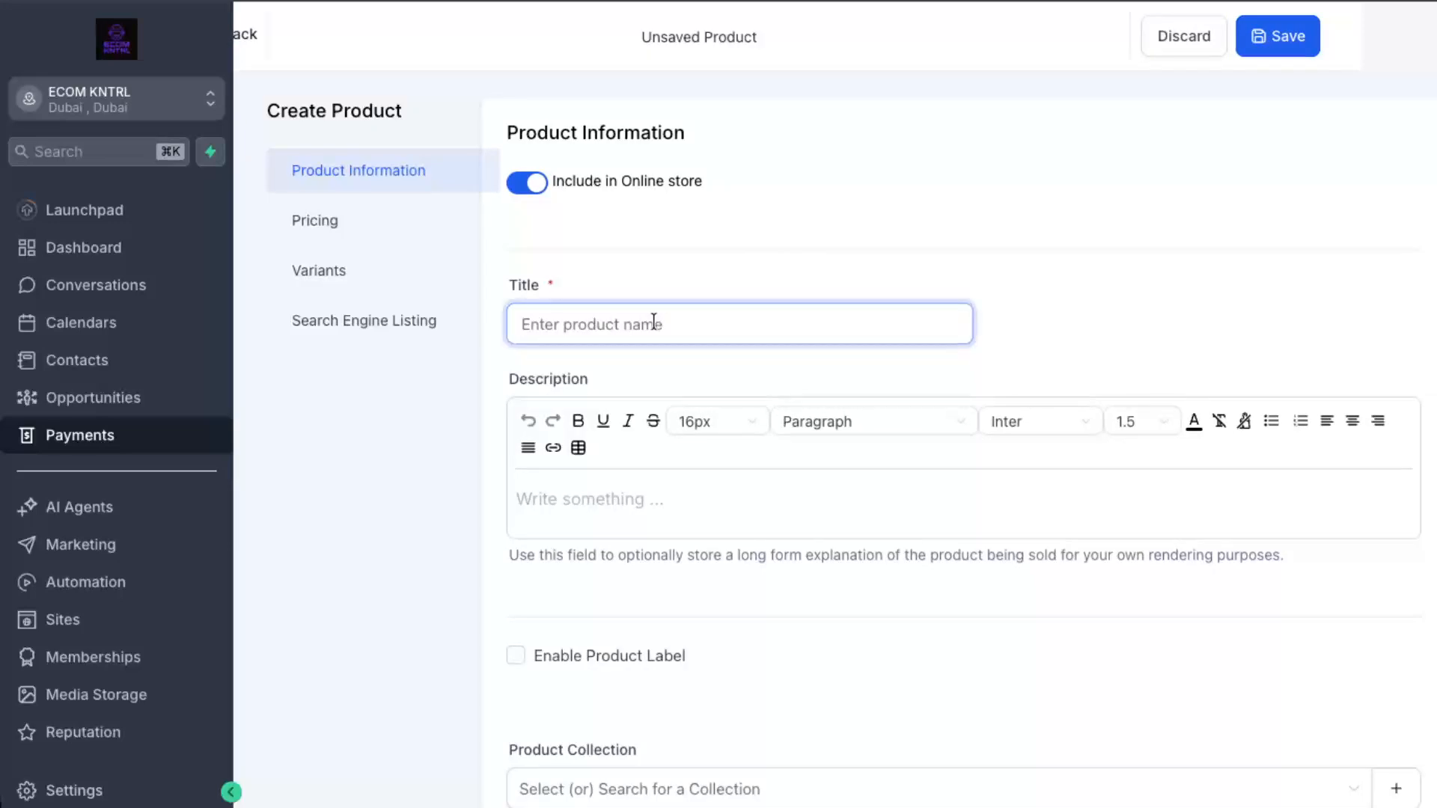
{"action": "type", "text": "Produc"}
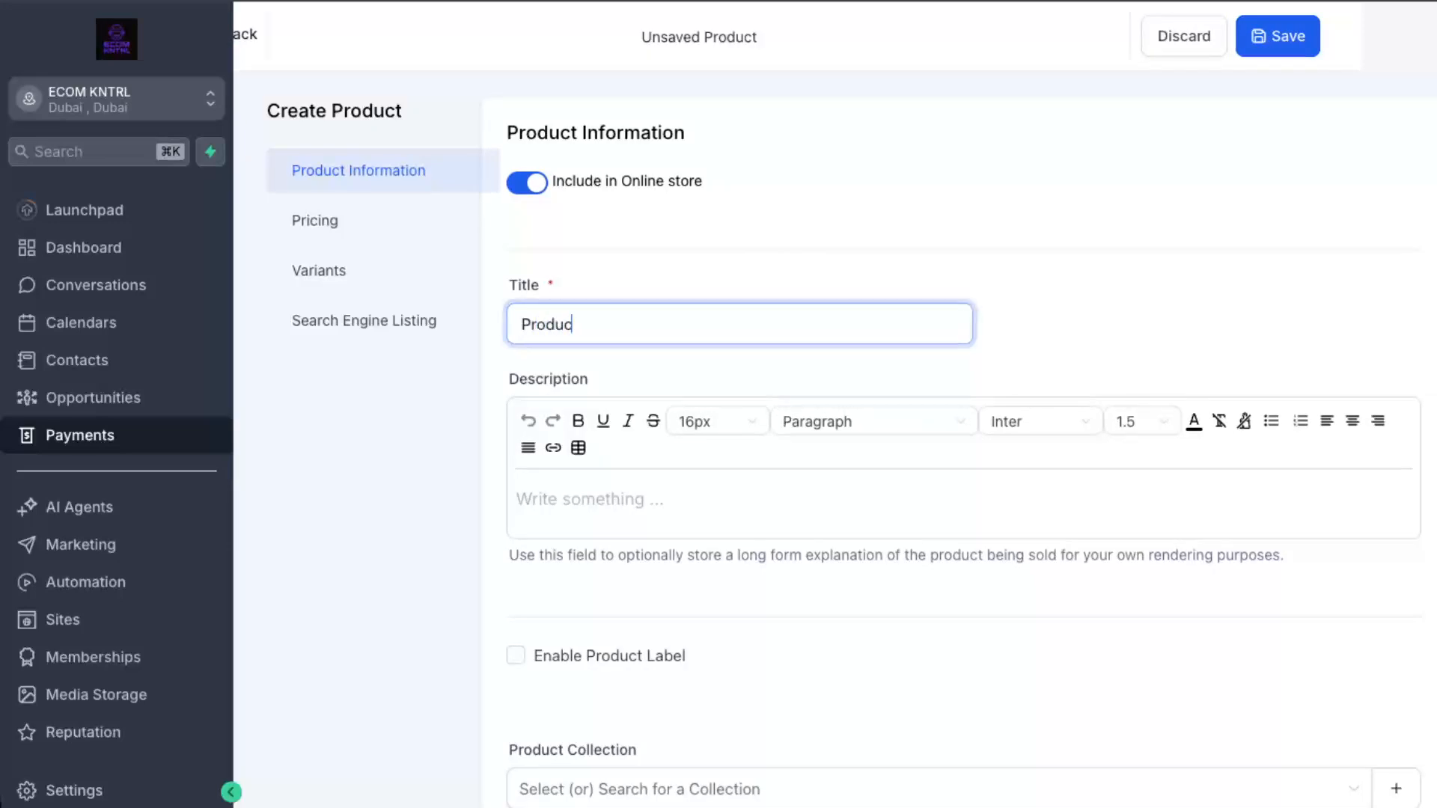
{"action": "type", "text": "t 2"}
{"action": "left_click", "coordinate": [635, 487]}
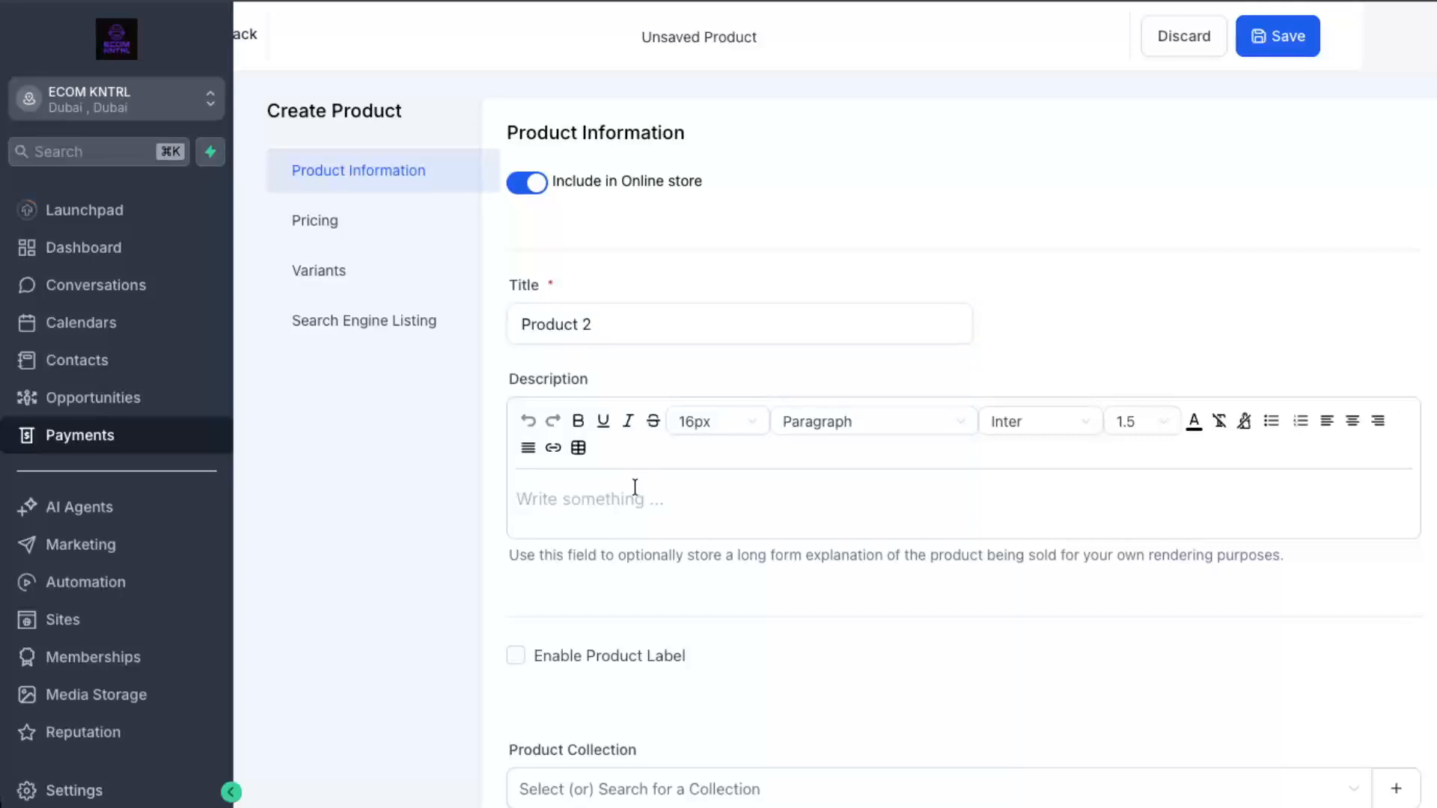
{"action": "type", "text": "This is "}
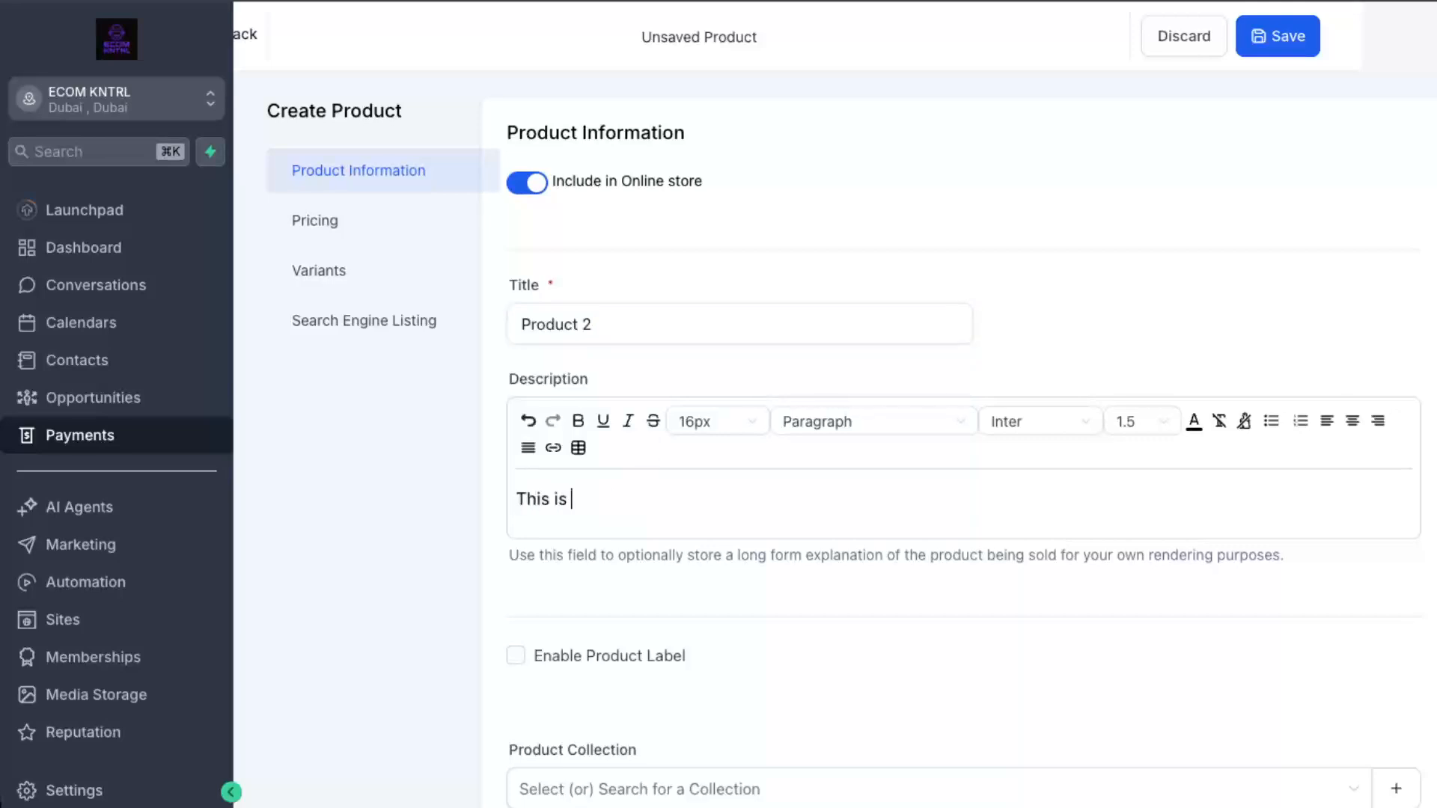
{"action": "type", "text": "for ecommerce"}
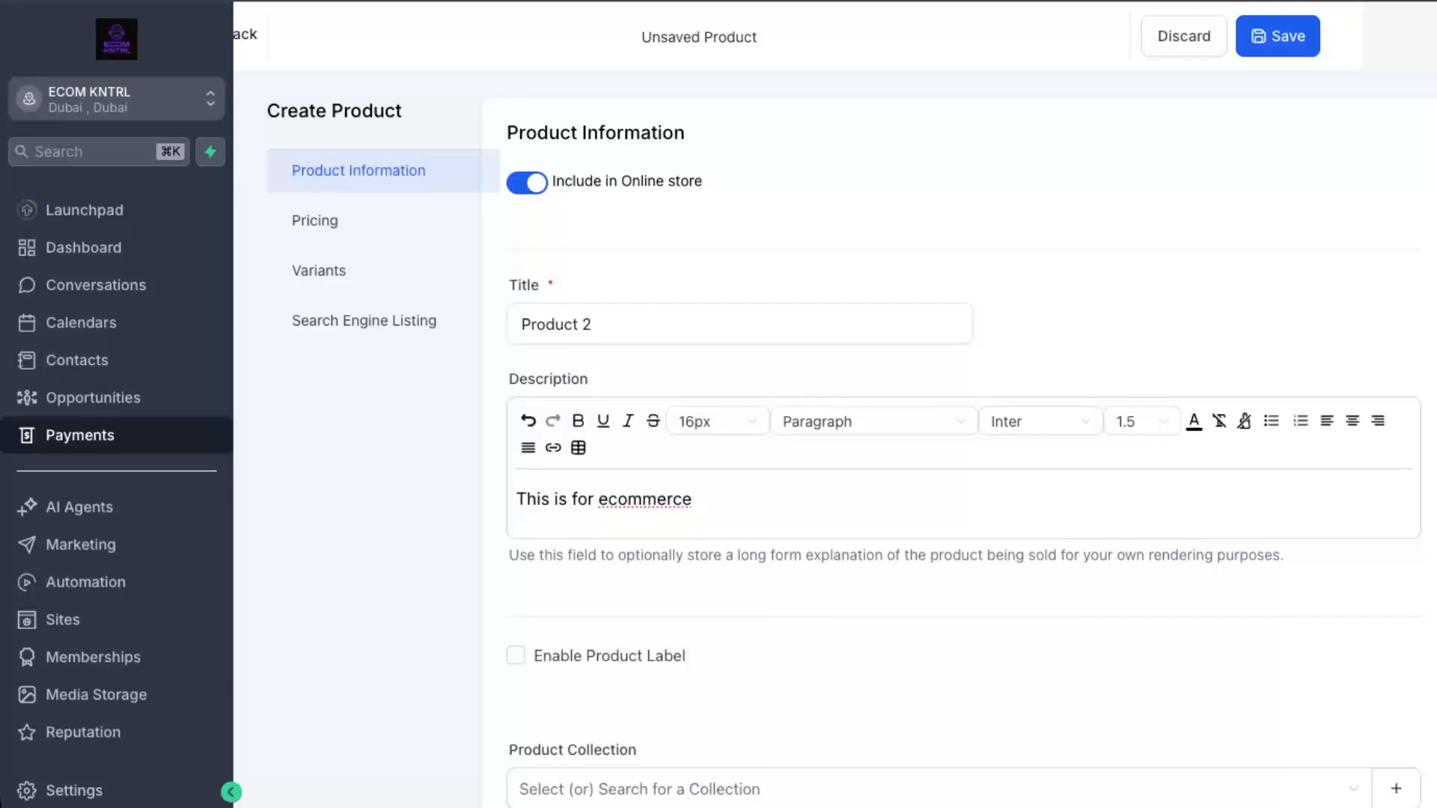
{"action": "double_click", "coordinate": [665, 498]}
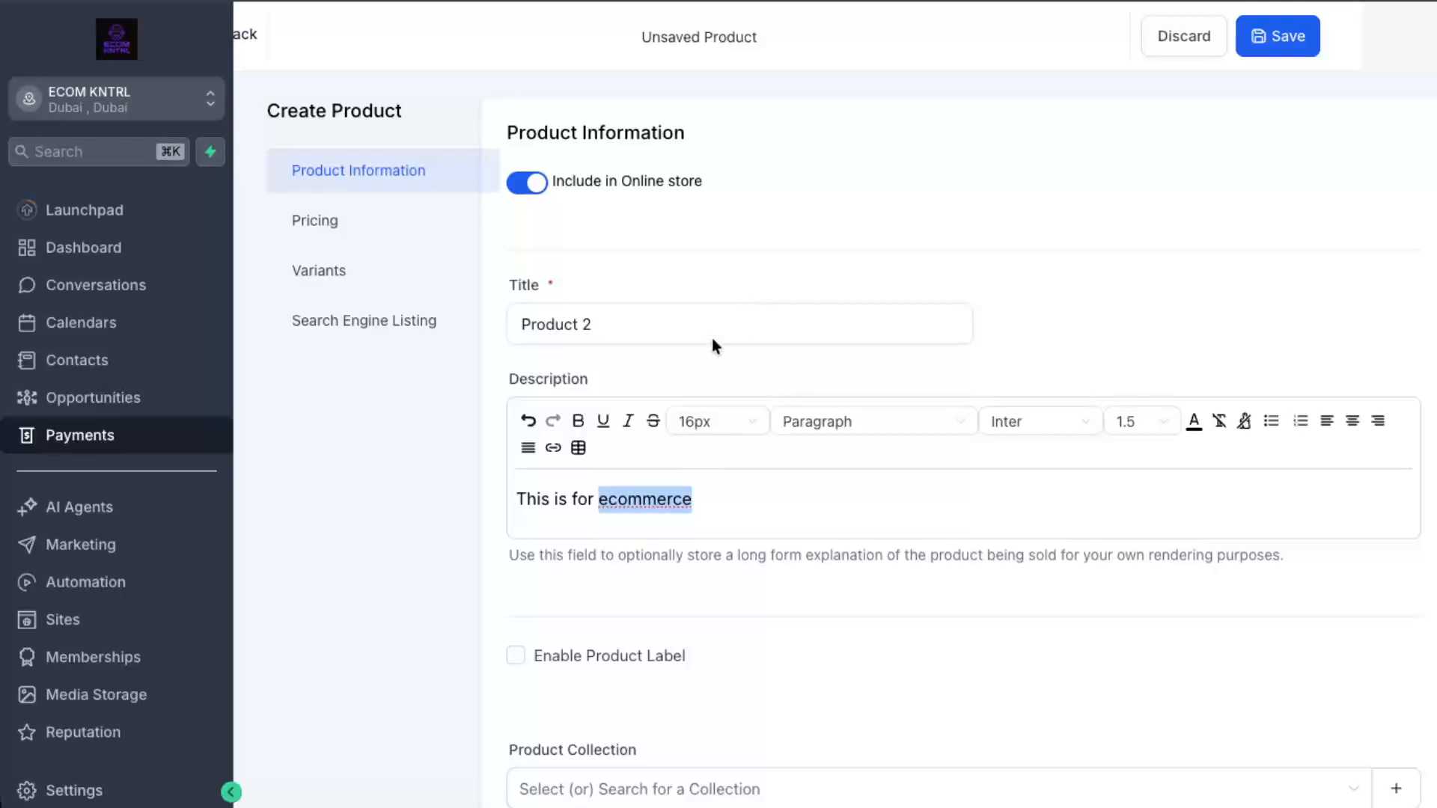
{"action": "left_click", "coordinate": [652, 511]}
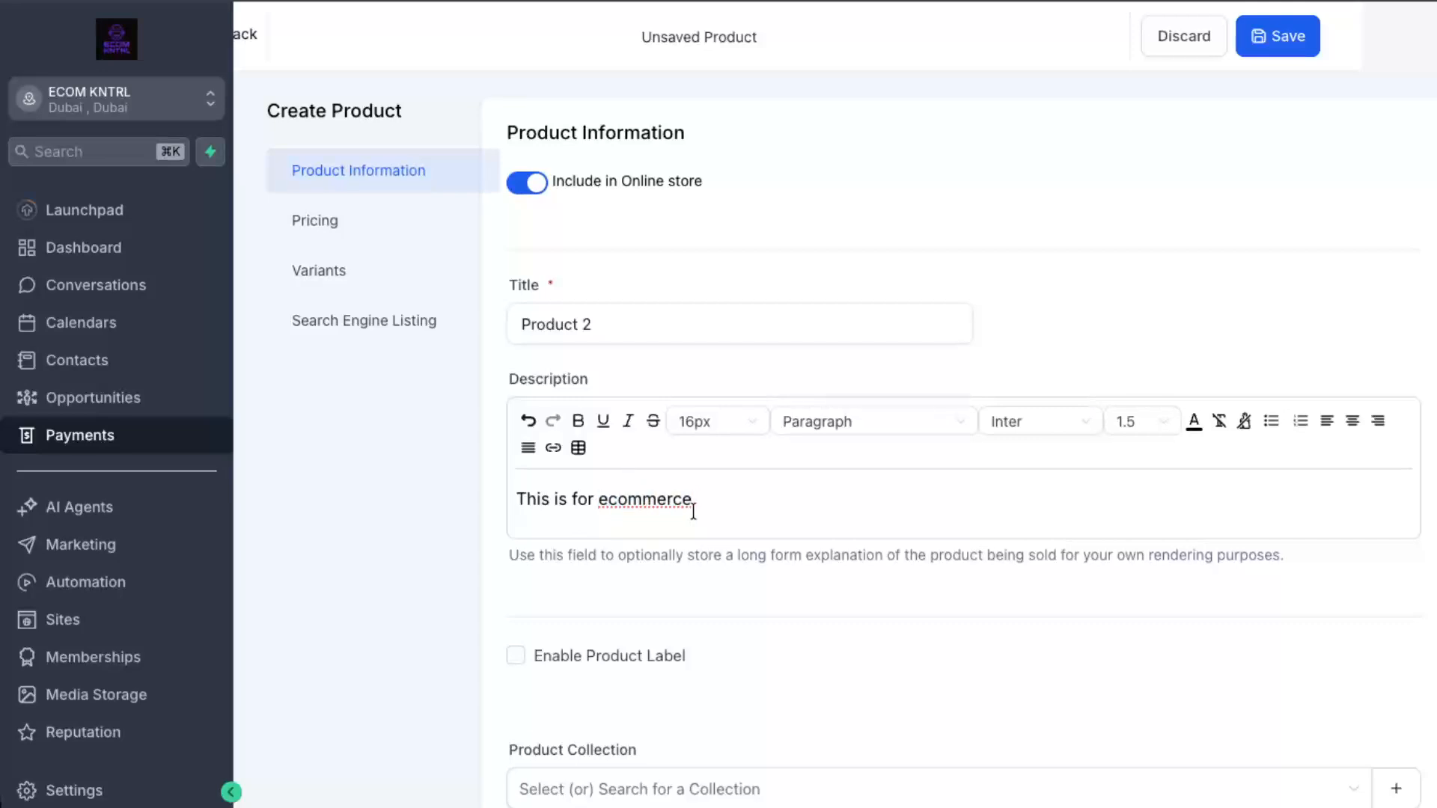
Check the available product collections and enable the product label.
{"action": "scroll", "coordinate": [681, 513], "scroll_direction": "down", "scroll_amount": 3}
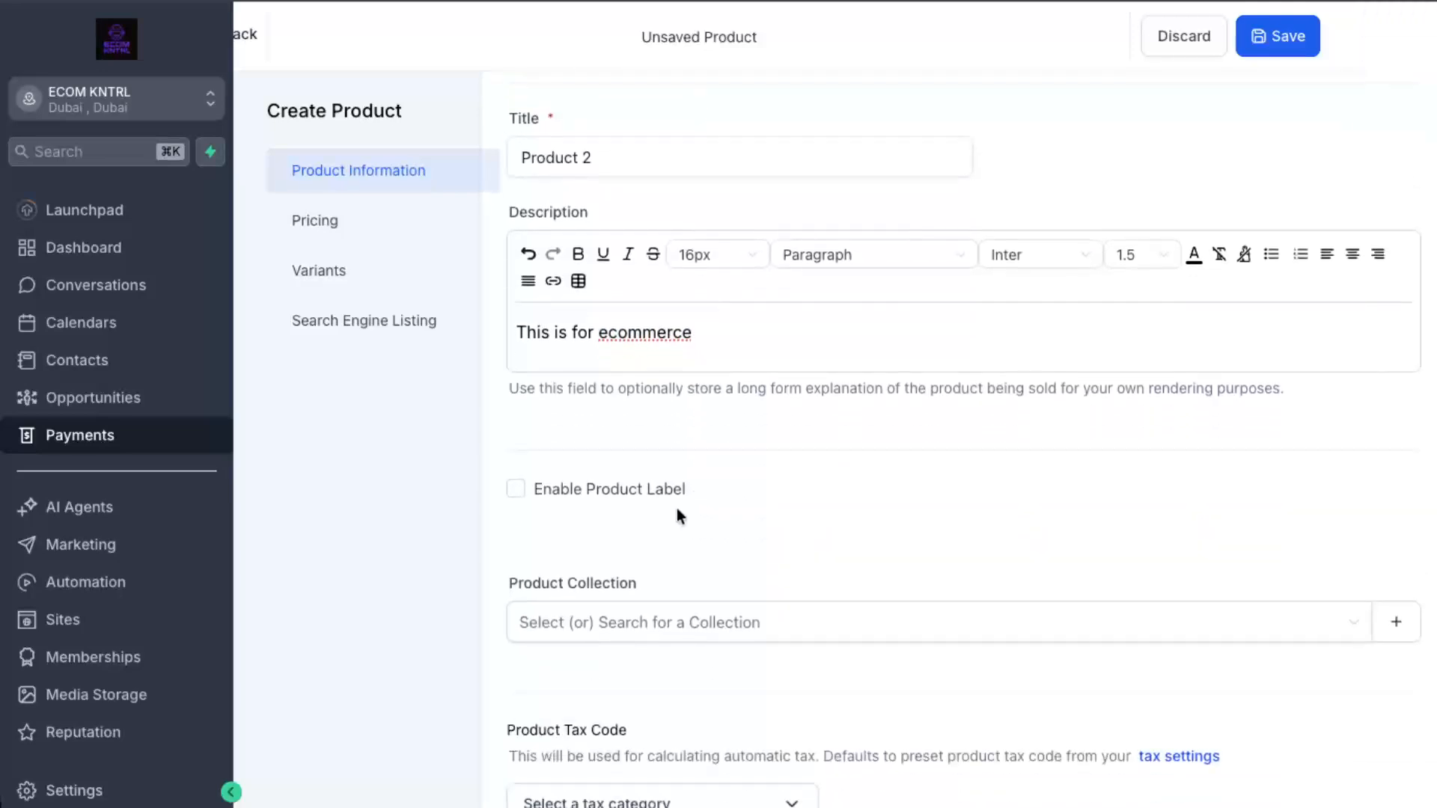
{"action": "scroll", "coordinate": [717, 469], "scroll_direction": "down", "scroll_amount": 3}
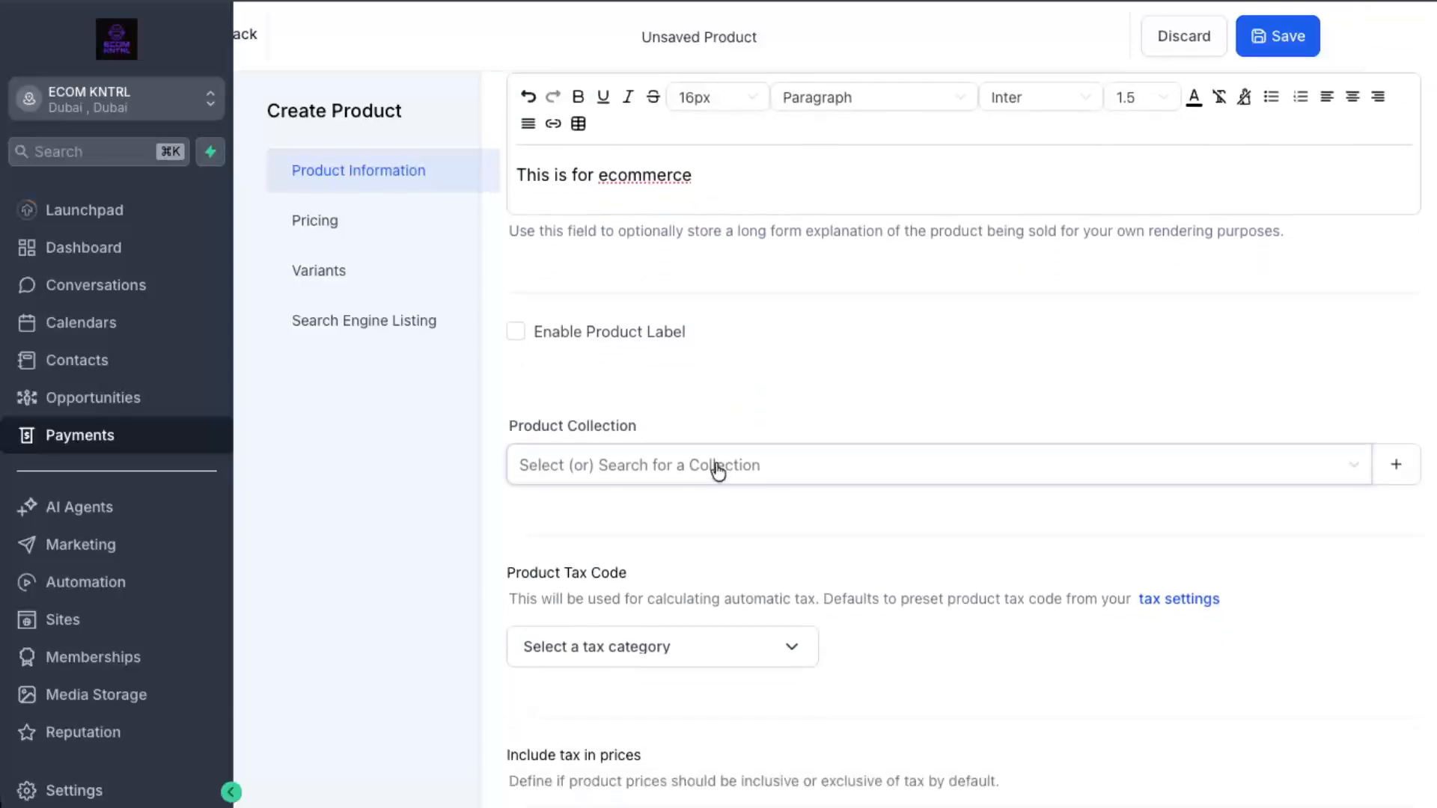
{"action": "left_click", "coordinate": [575, 462]}
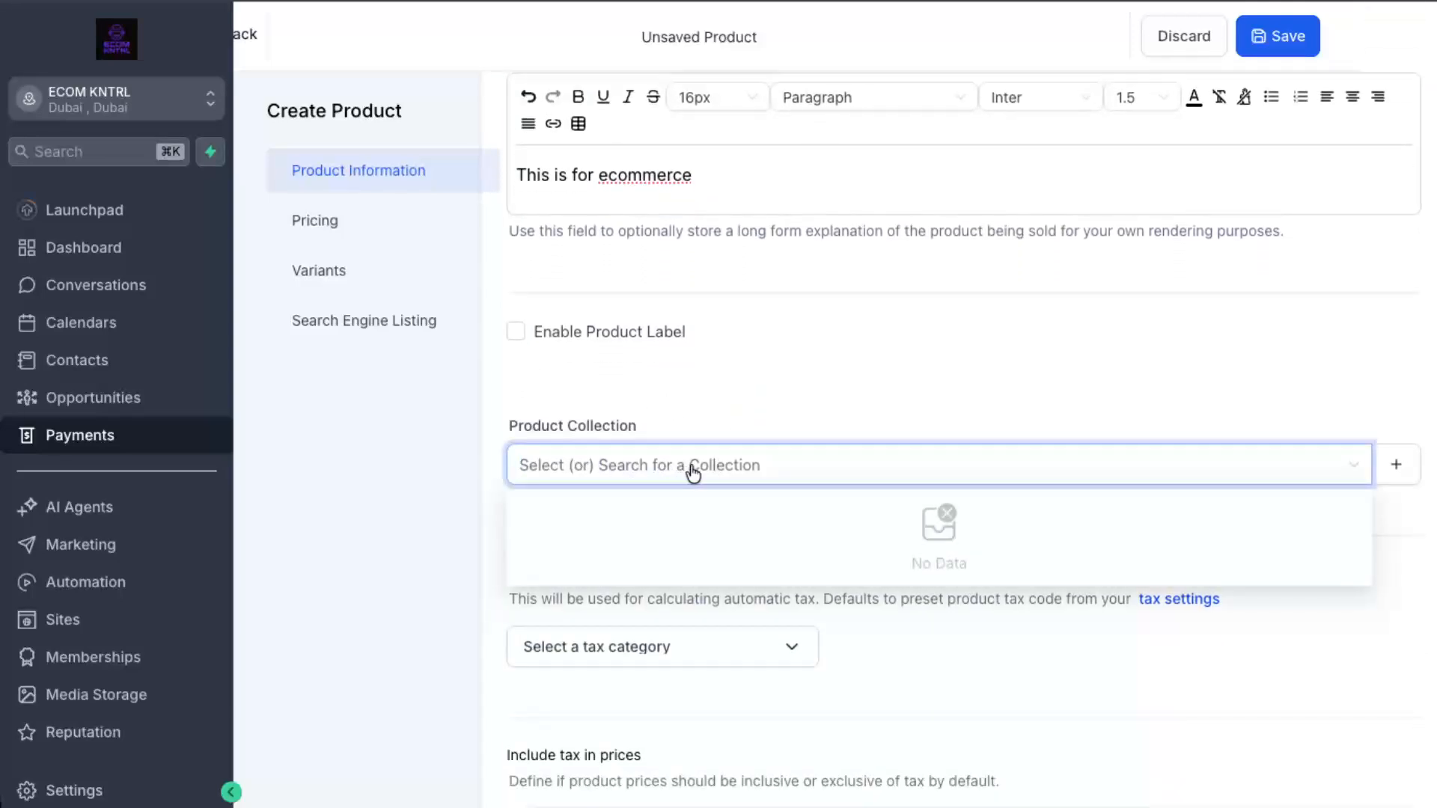
{"action": "left_click", "coordinate": [516, 333]}
{"action": "left_click", "coordinate": [519, 336]}
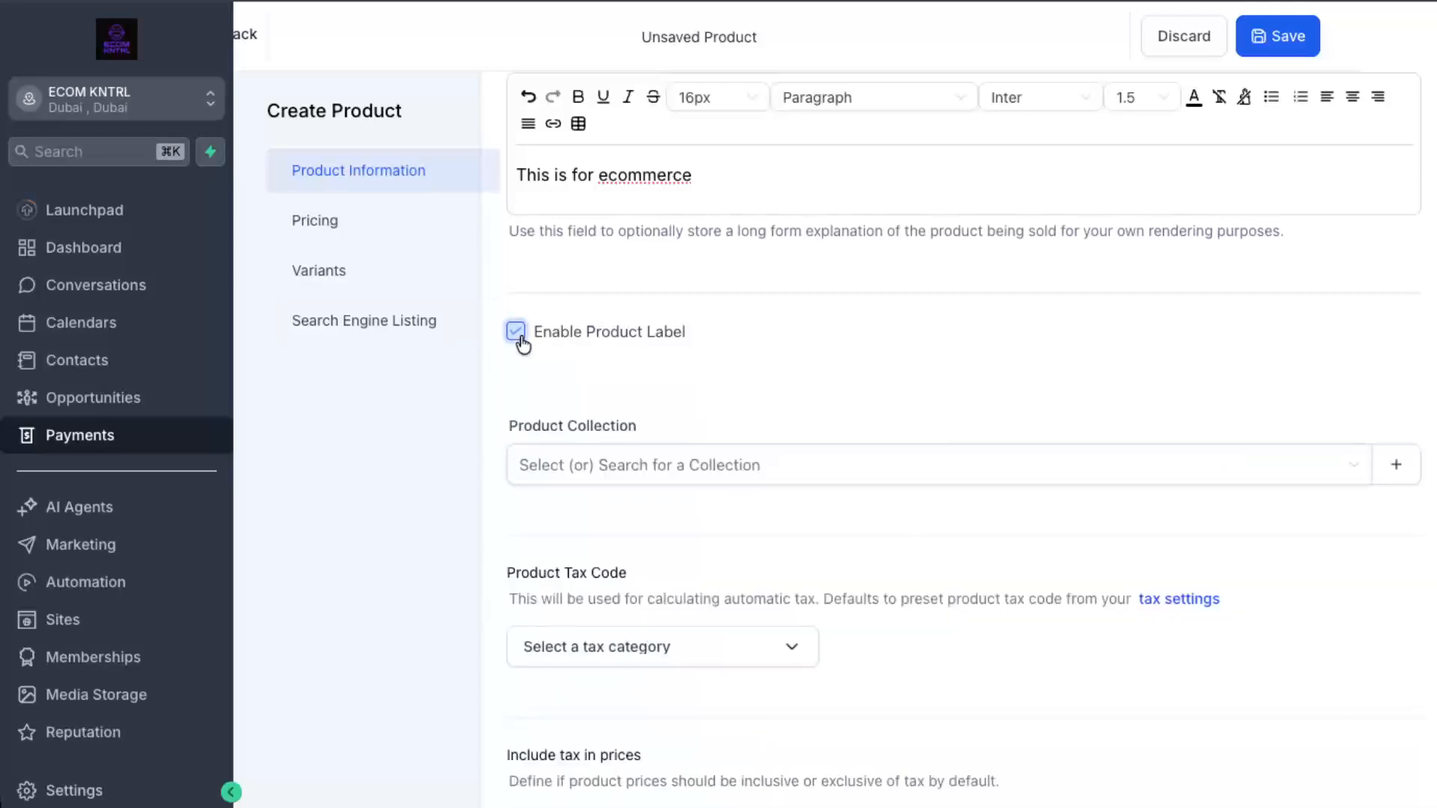
Set the tax category to "ASP / Hosted software / Server not in the state / Business use" and include tax in prices.
{"action": "scroll", "coordinate": [664, 460], "scroll_direction": "down", "scroll_amount": 4}
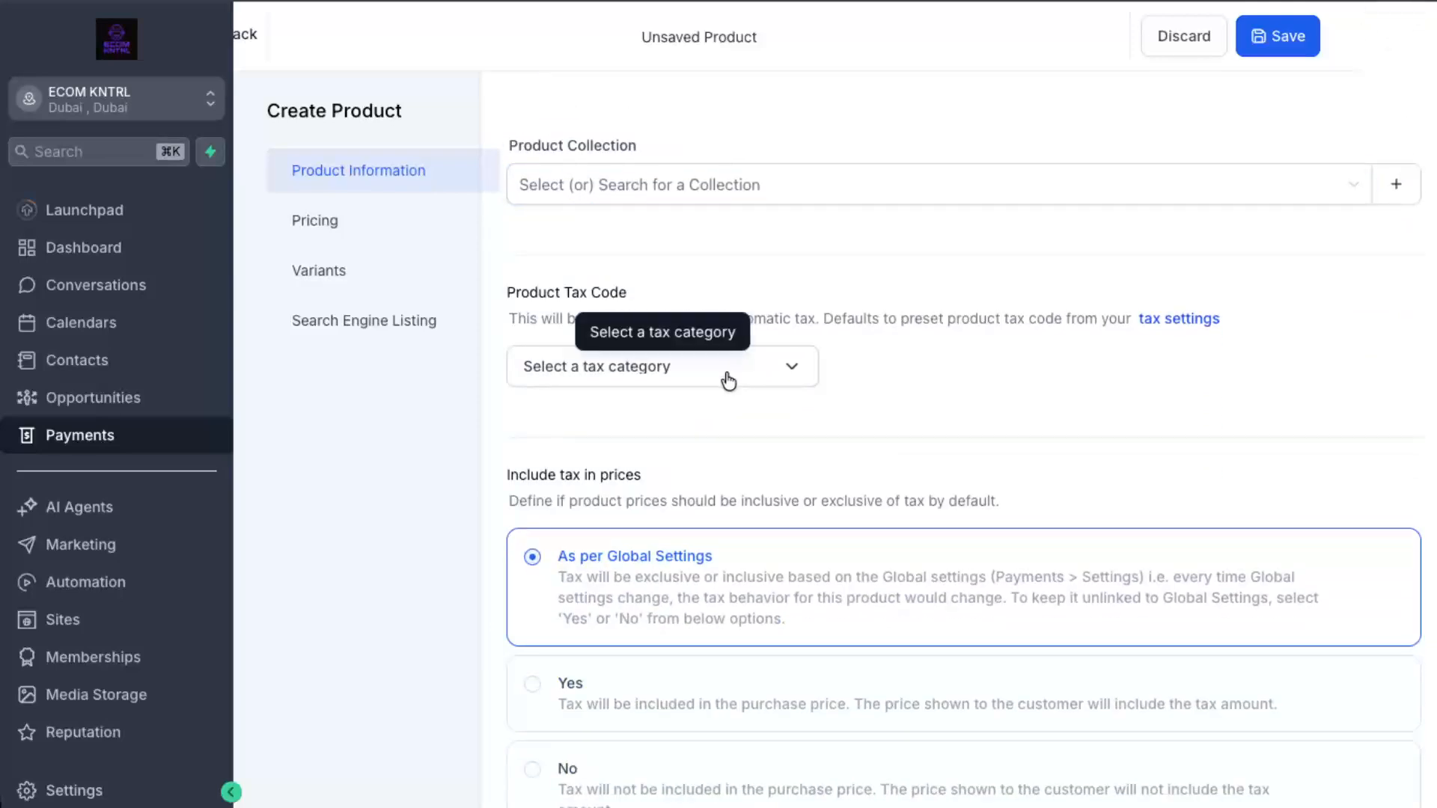
{"action": "left_click", "coordinate": [797, 373]}
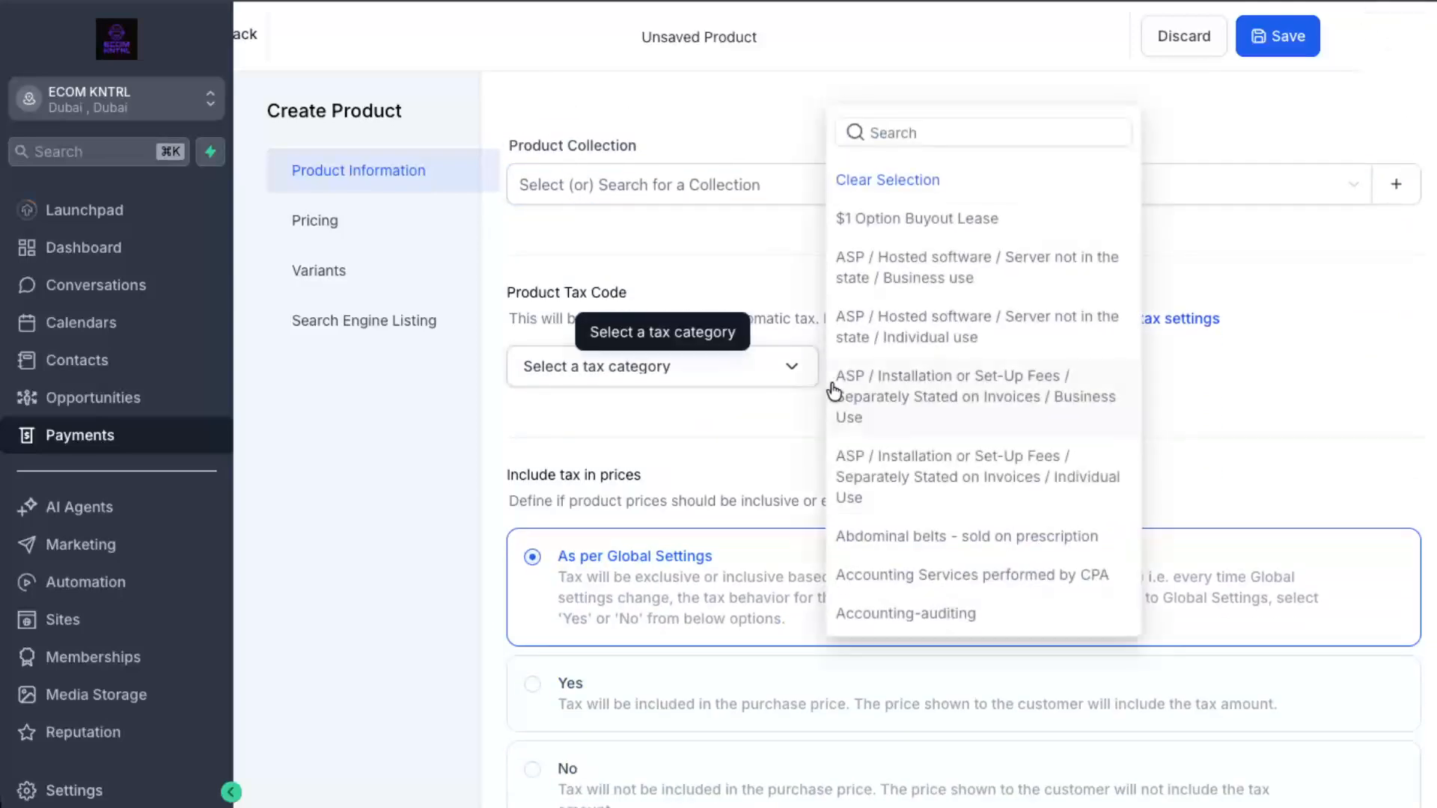
{"action": "left_click", "coordinate": [950, 261]}
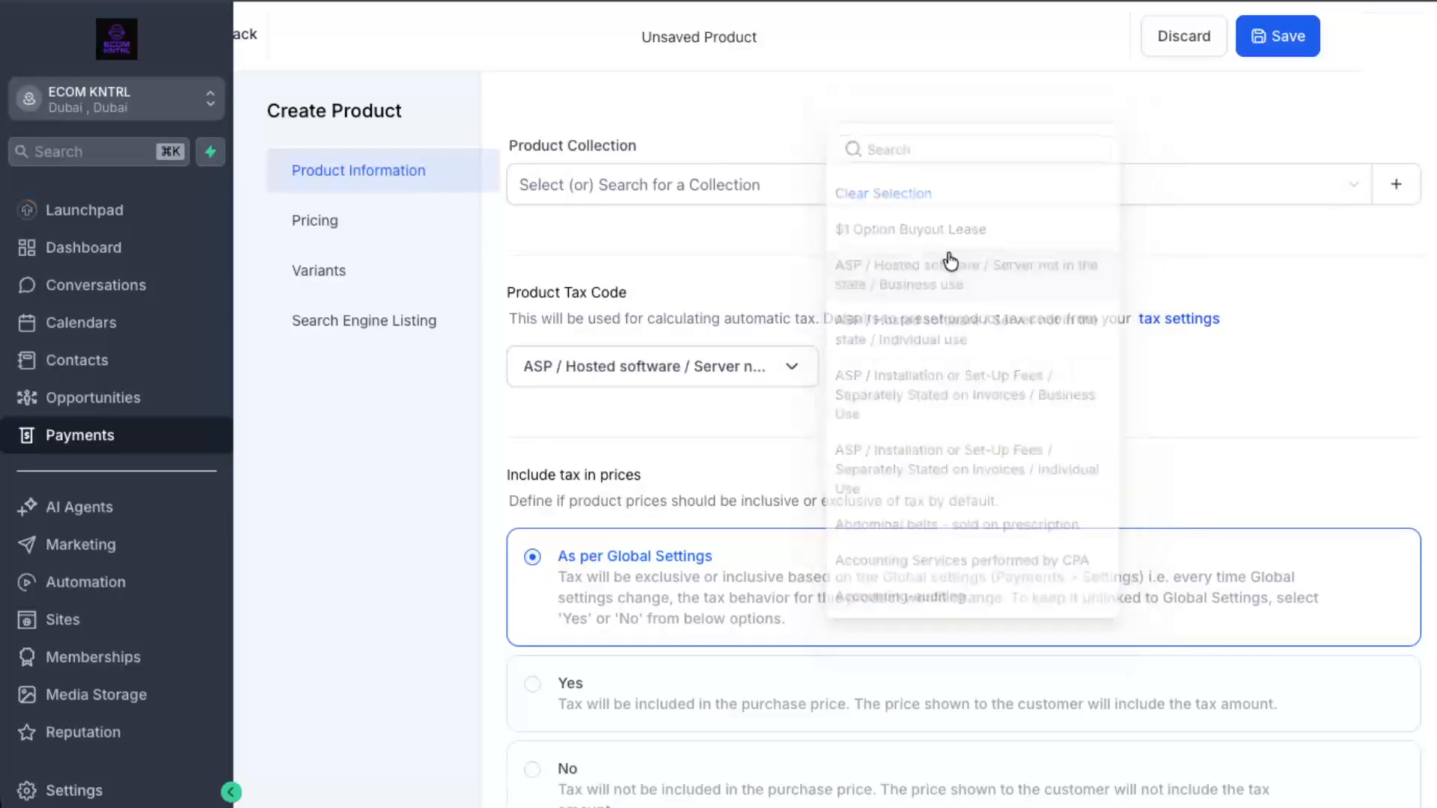
{"action": "scroll", "coordinate": [804, 268], "scroll_direction": "down", "scroll_amount": 2}
{"action": "scroll", "coordinate": [802, 266], "scroll_direction": "down", "scroll_amount": 3}
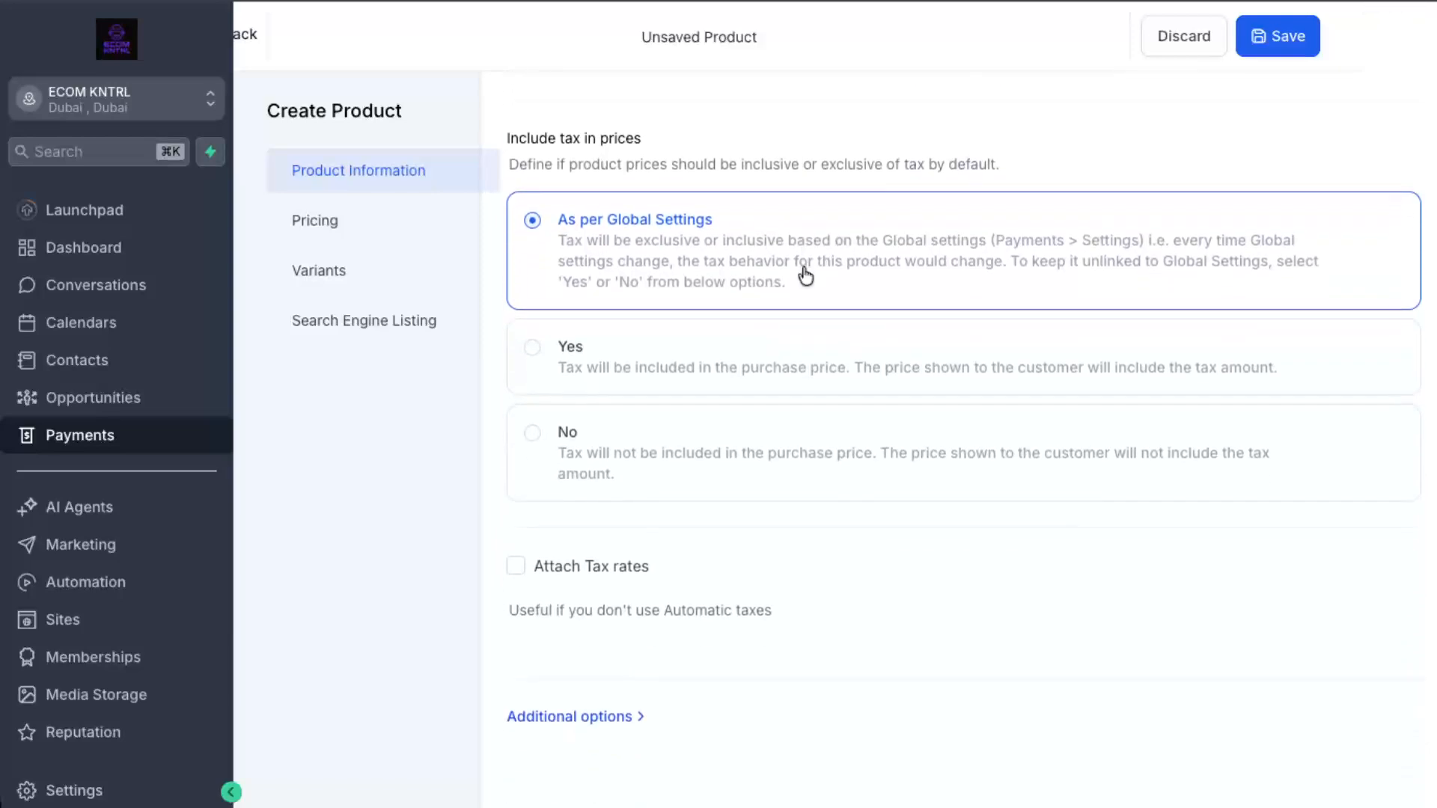
{"action": "left_click", "coordinate": [612, 363]}
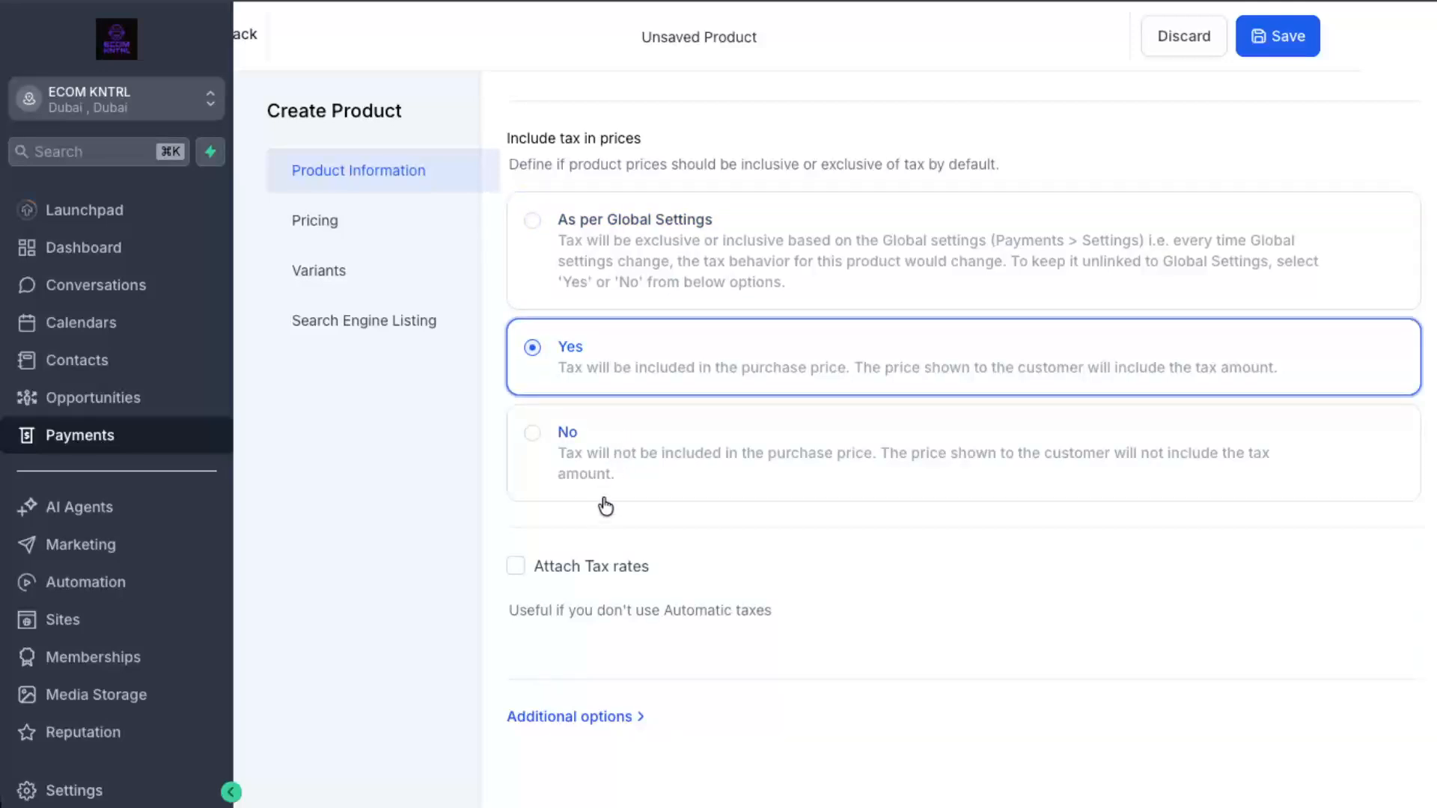
{"action": "scroll", "coordinate": [599, 506], "scroll_direction": "down", "scroll_amount": 1}
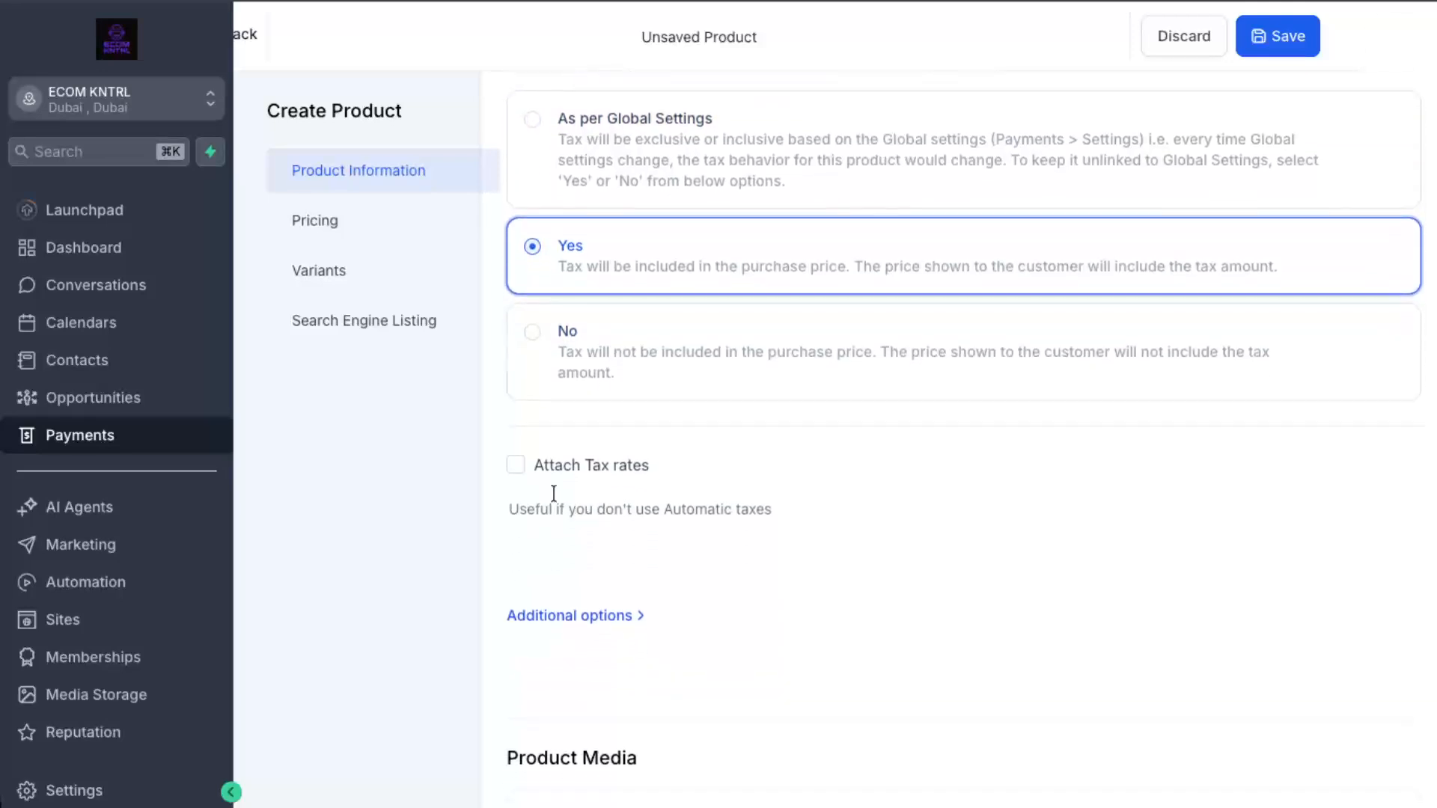
{"action": "left_click", "coordinate": [516, 470]}
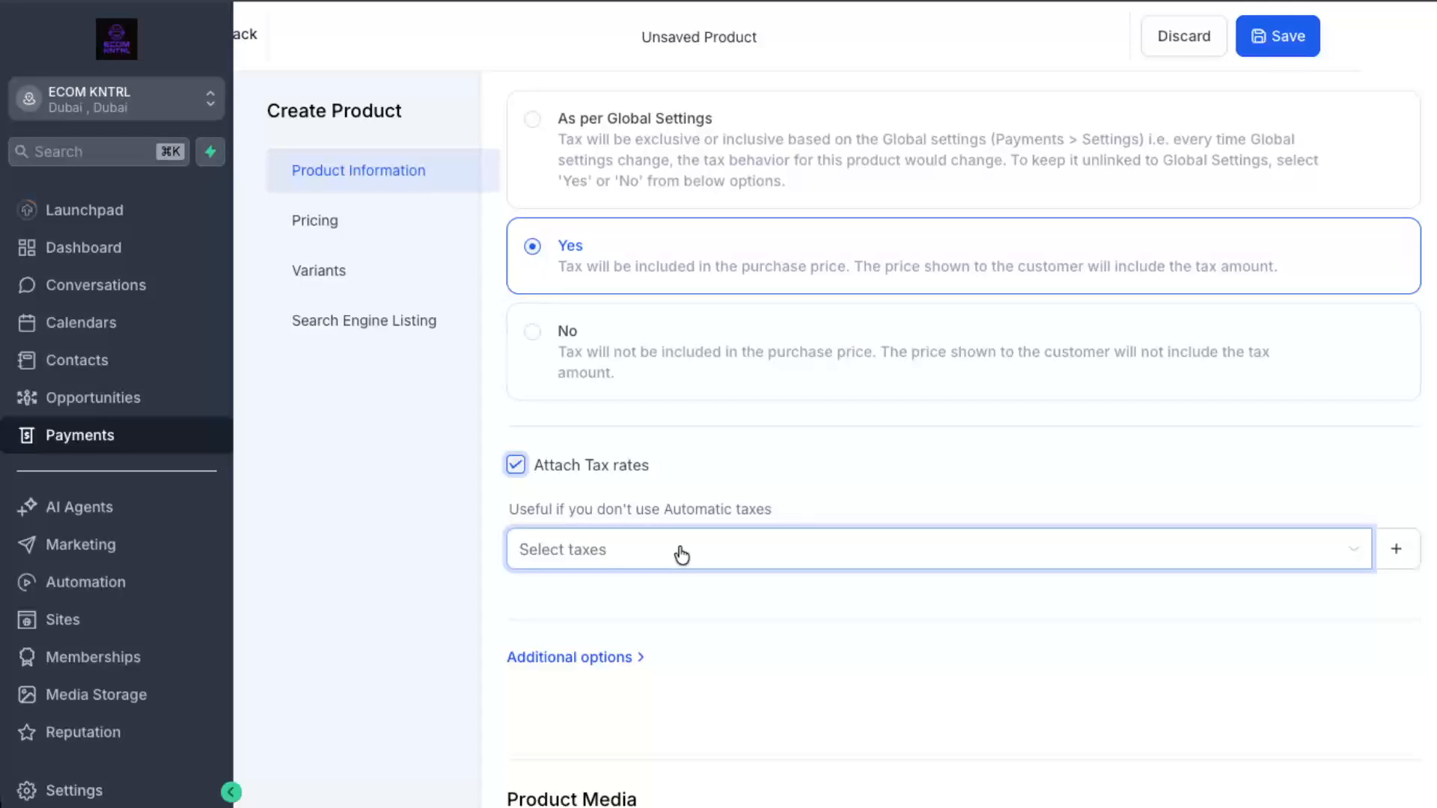
{"action": "left_click", "coordinate": [513, 465]}
Set the product's one-time price to AED 55 and its compare-at price to AED 65.
{"action": "scroll", "coordinate": [513, 465], "scroll_direction": "down", "scroll_amount": 7}
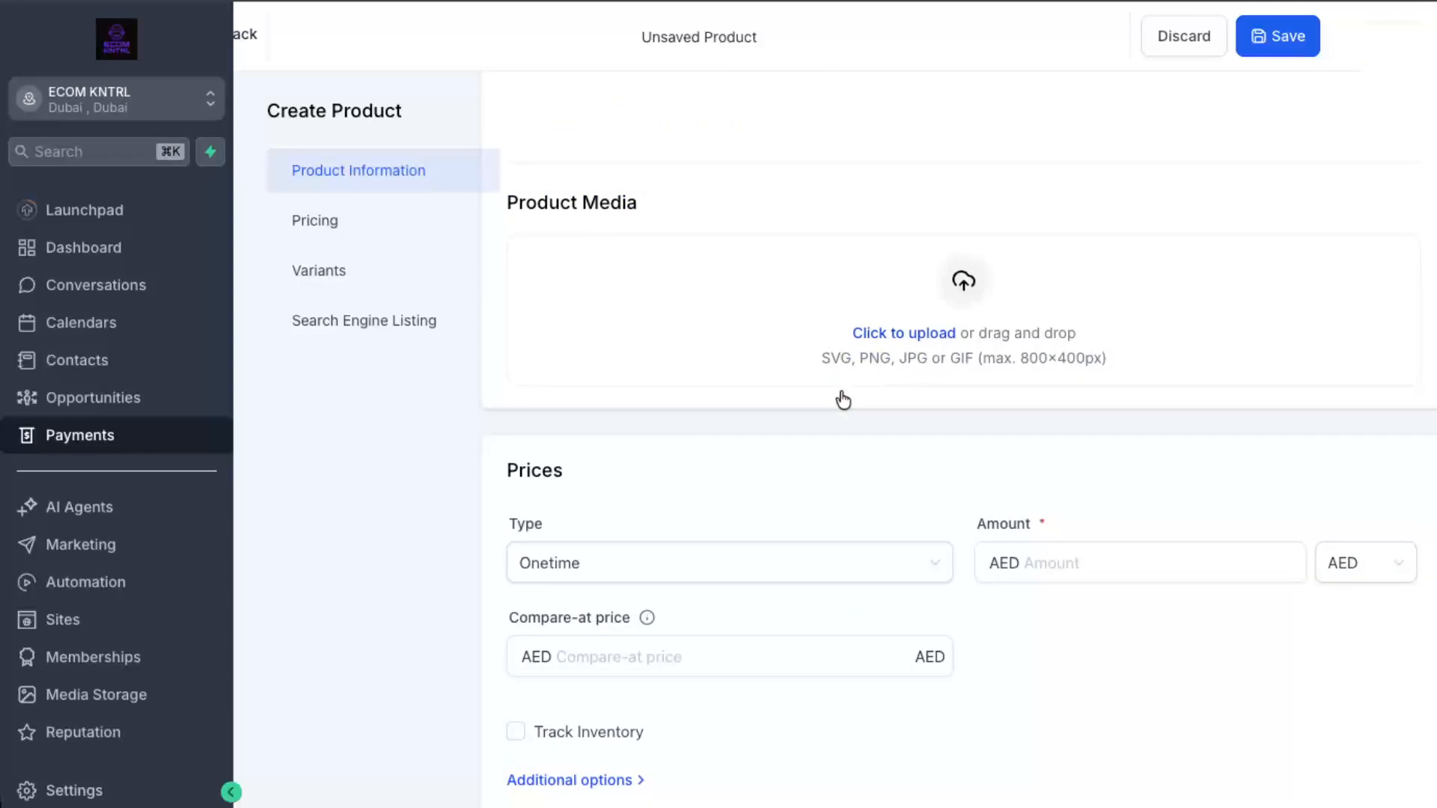
{"action": "scroll", "coordinate": [802, 407], "scroll_direction": "down", "scroll_amount": 2}
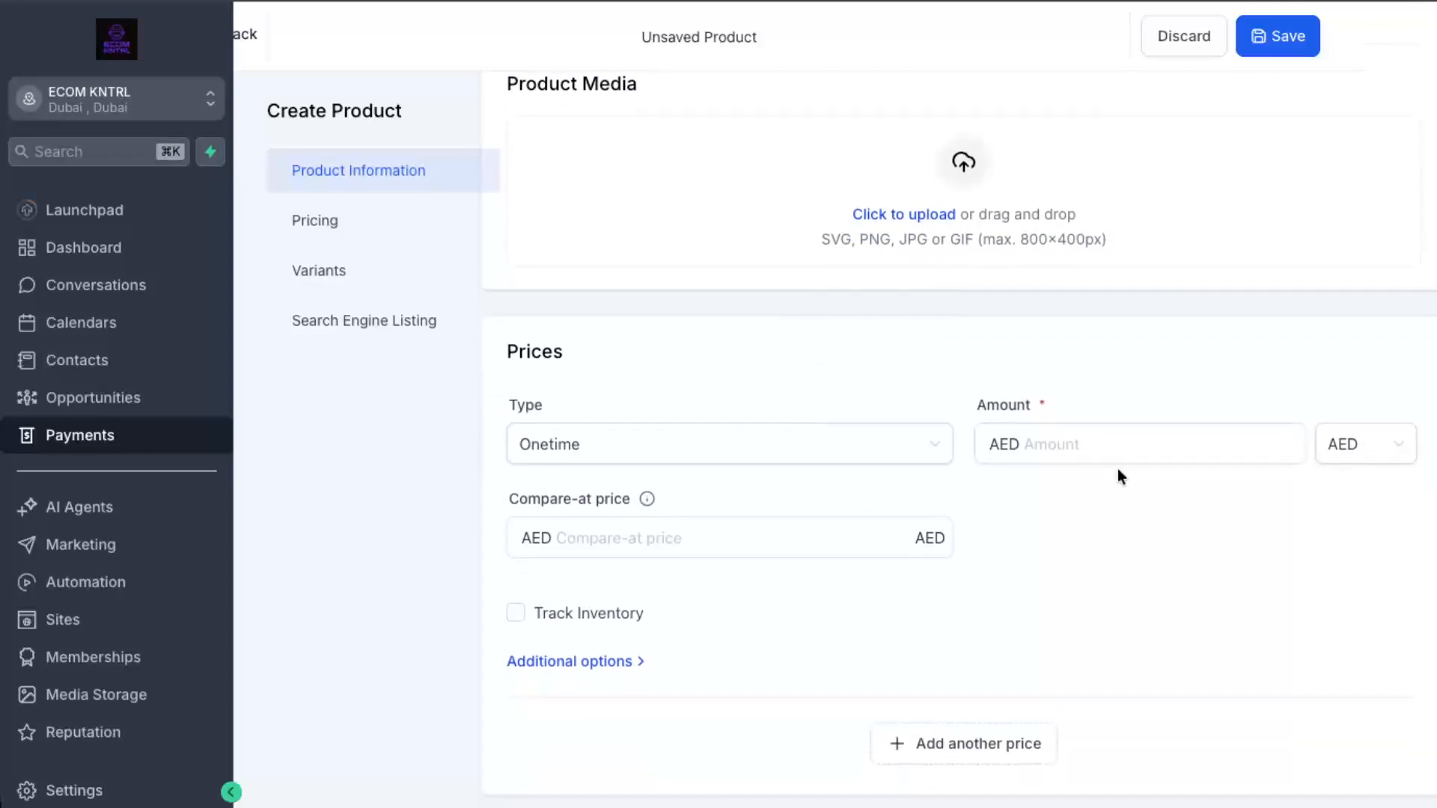
{"action": "left_click", "coordinate": [1118, 440]}
{"action": "type", "text": "55"}
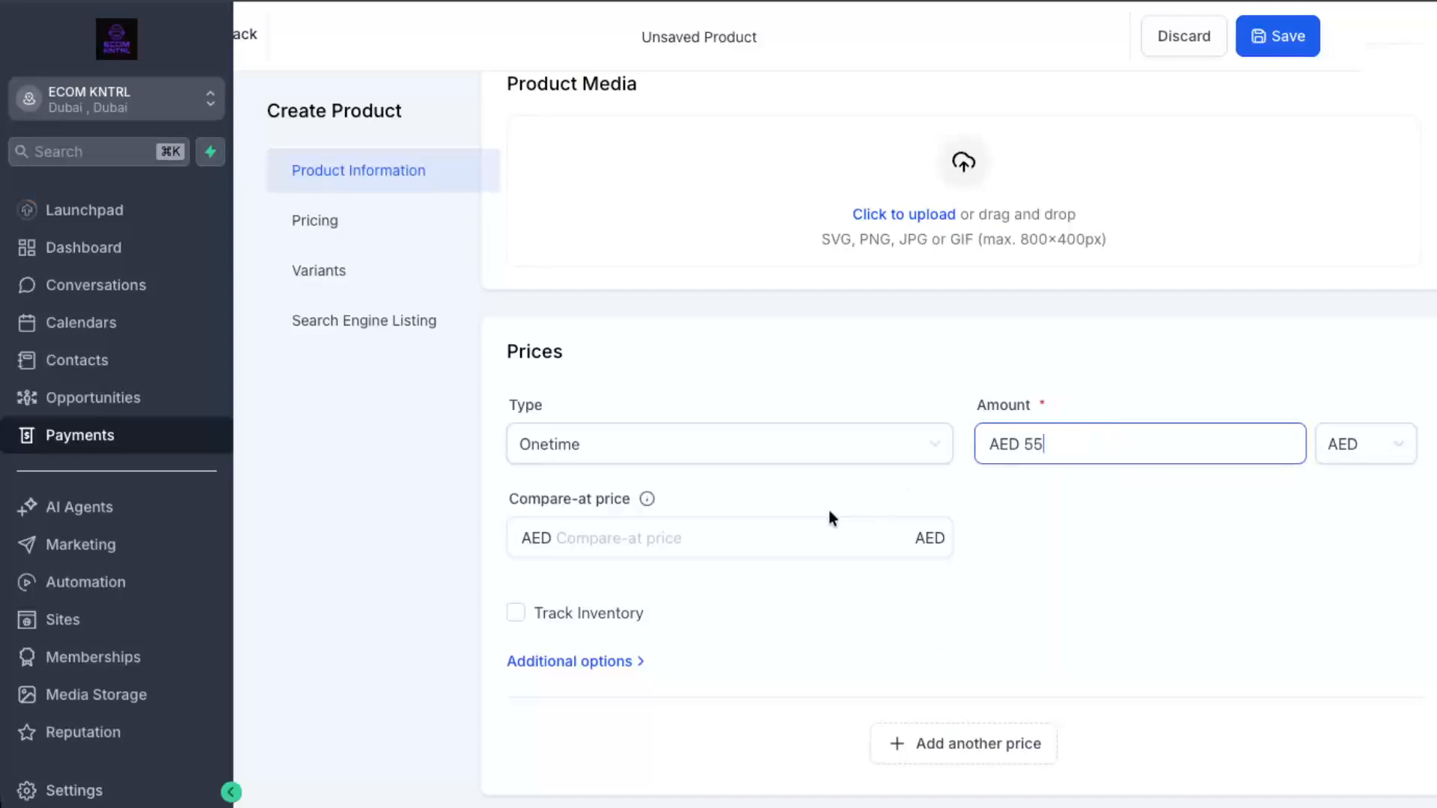
{"action": "left_click", "coordinate": [786, 539]}
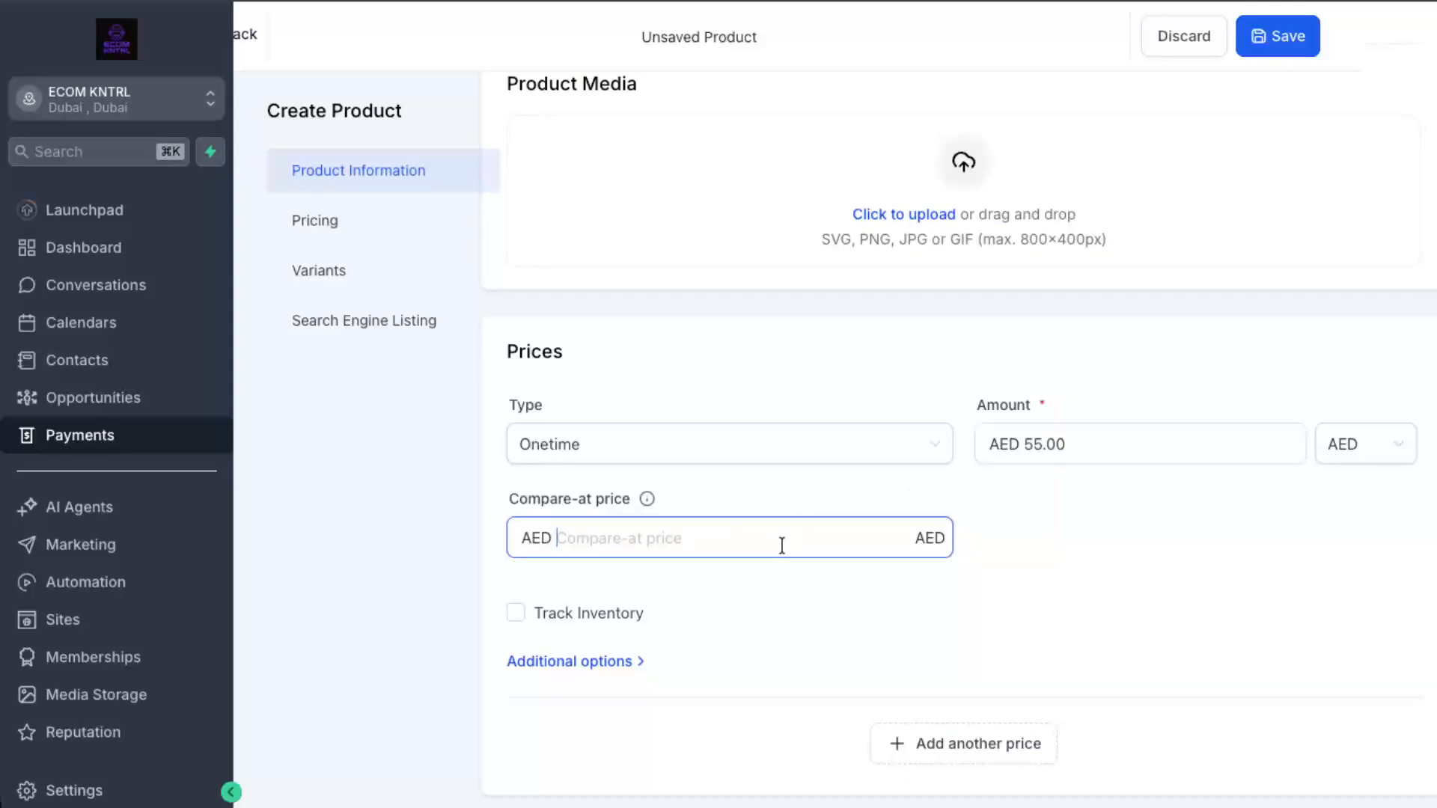
{"action": "type", "text": "65"}
{"action": "scroll", "coordinate": [874, 490], "scroll_direction": "down", "scroll_amount": 2}
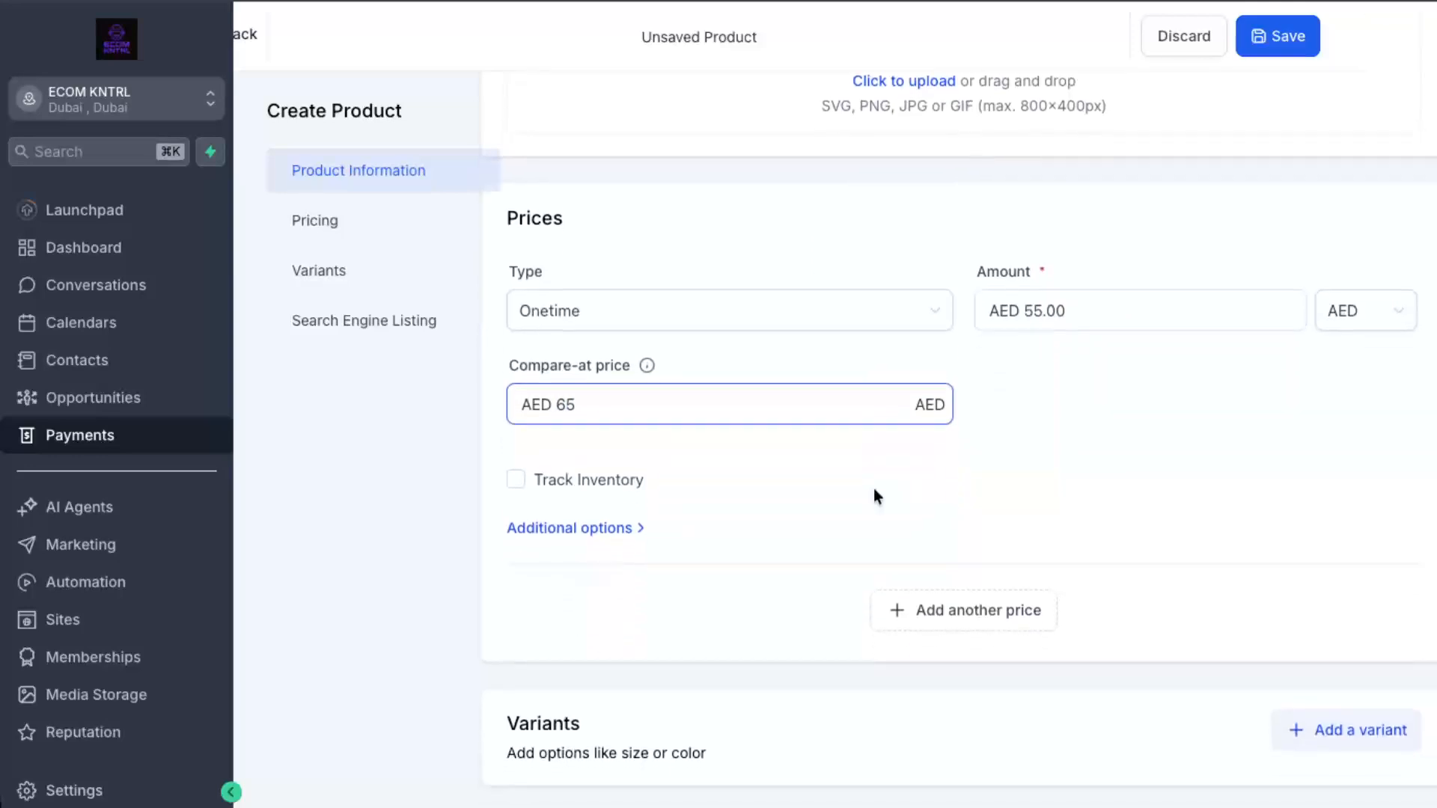
{"action": "left_click", "coordinate": [518, 464]}
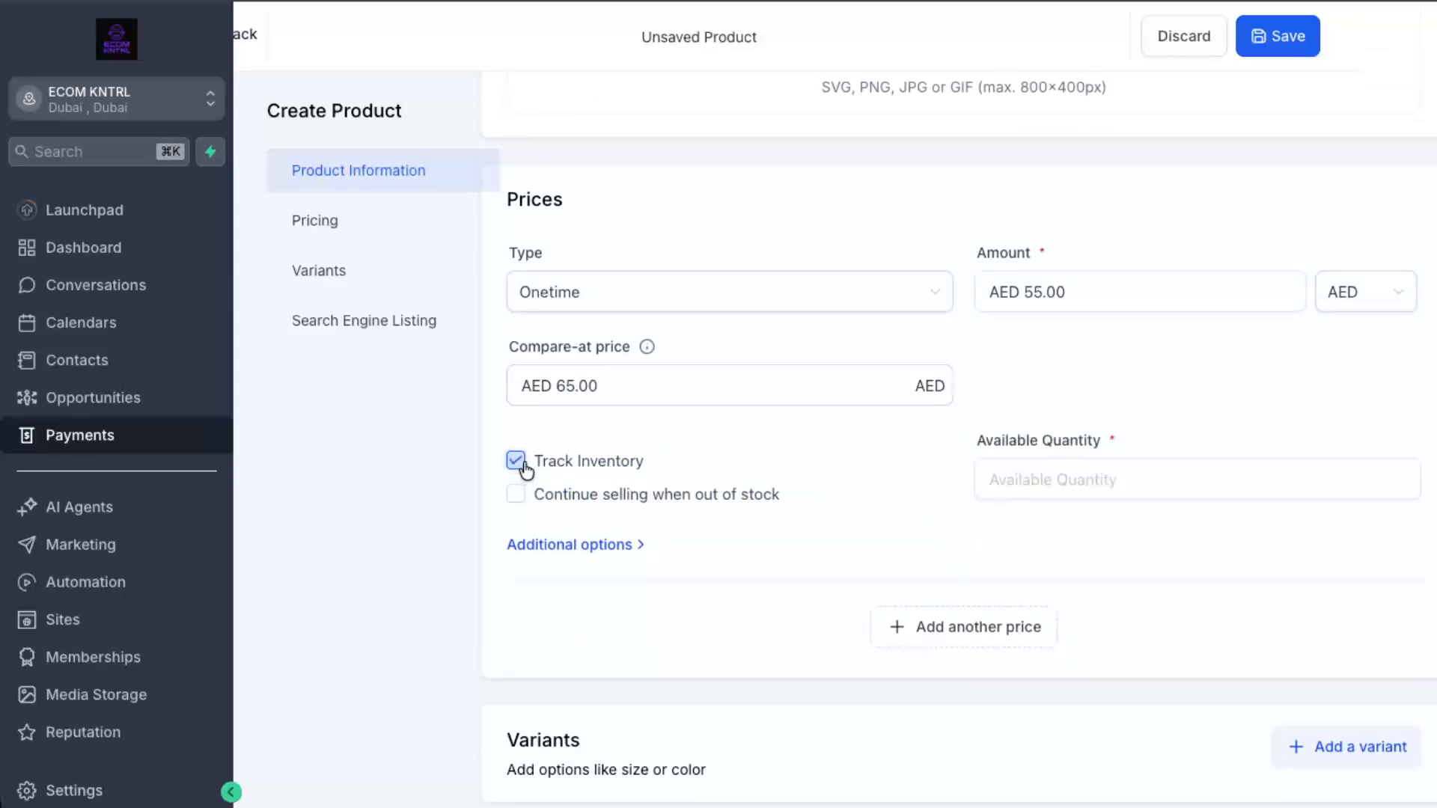
{"action": "left_click", "coordinate": [522, 465]}
Enter "SEO title" as the SEO title in the product's search engine listing.
{"action": "scroll", "coordinate": [912, 516], "scroll_direction": "down", "scroll_amount": 3}
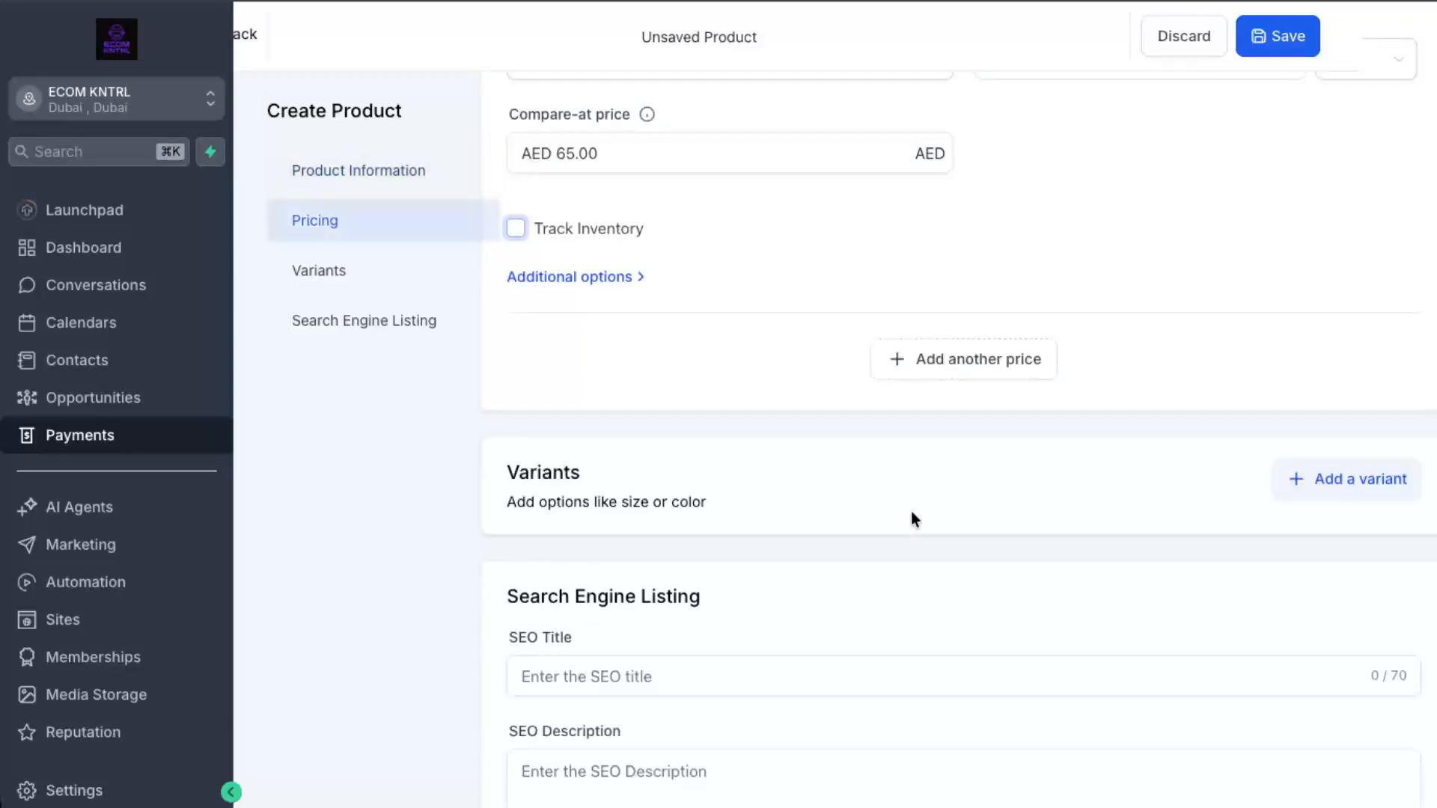
{"action": "scroll", "coordinate": [943, 470], "scroll_direction": "down", "scroll_amount": 2}
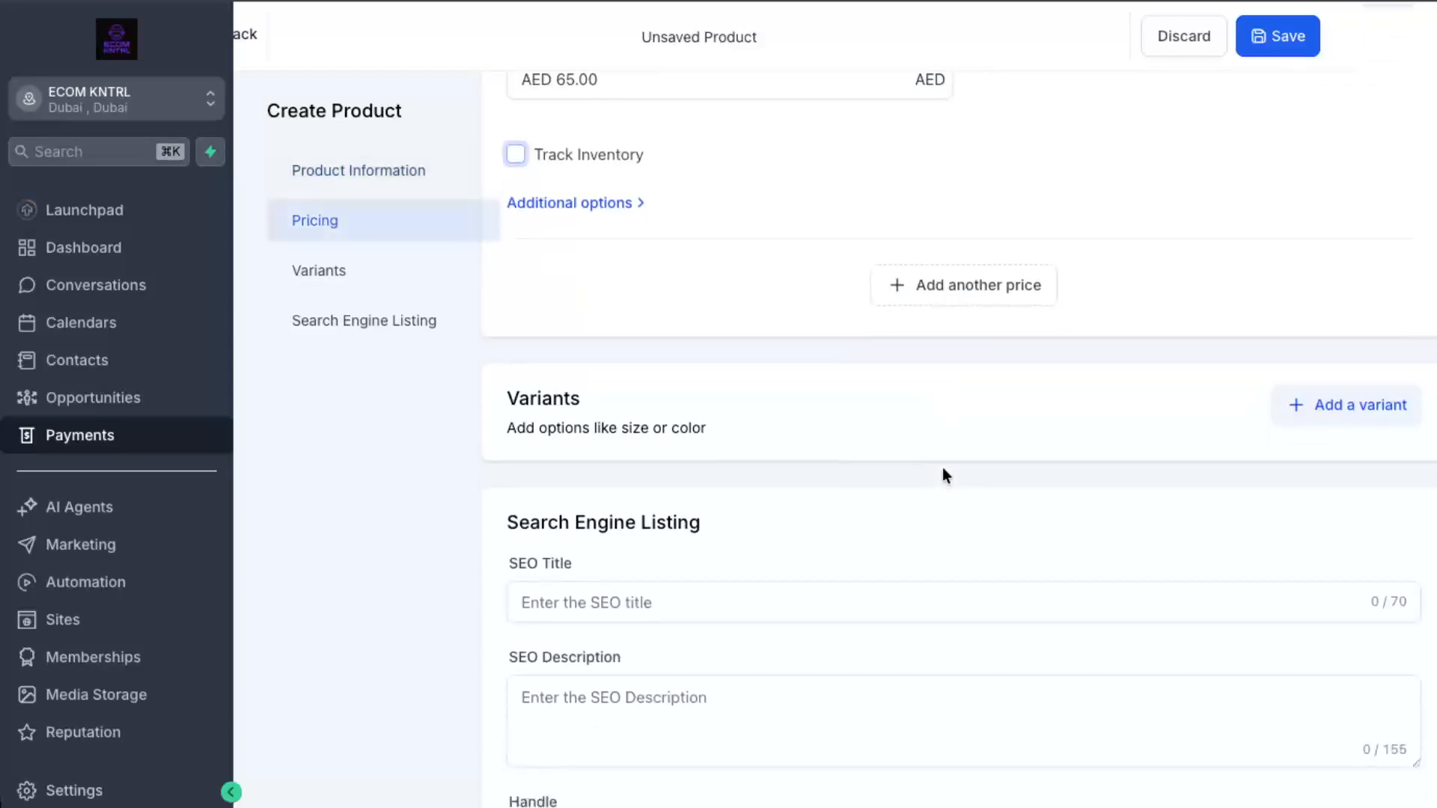
{"action": "left_click", "coordinate": [859, 521]}
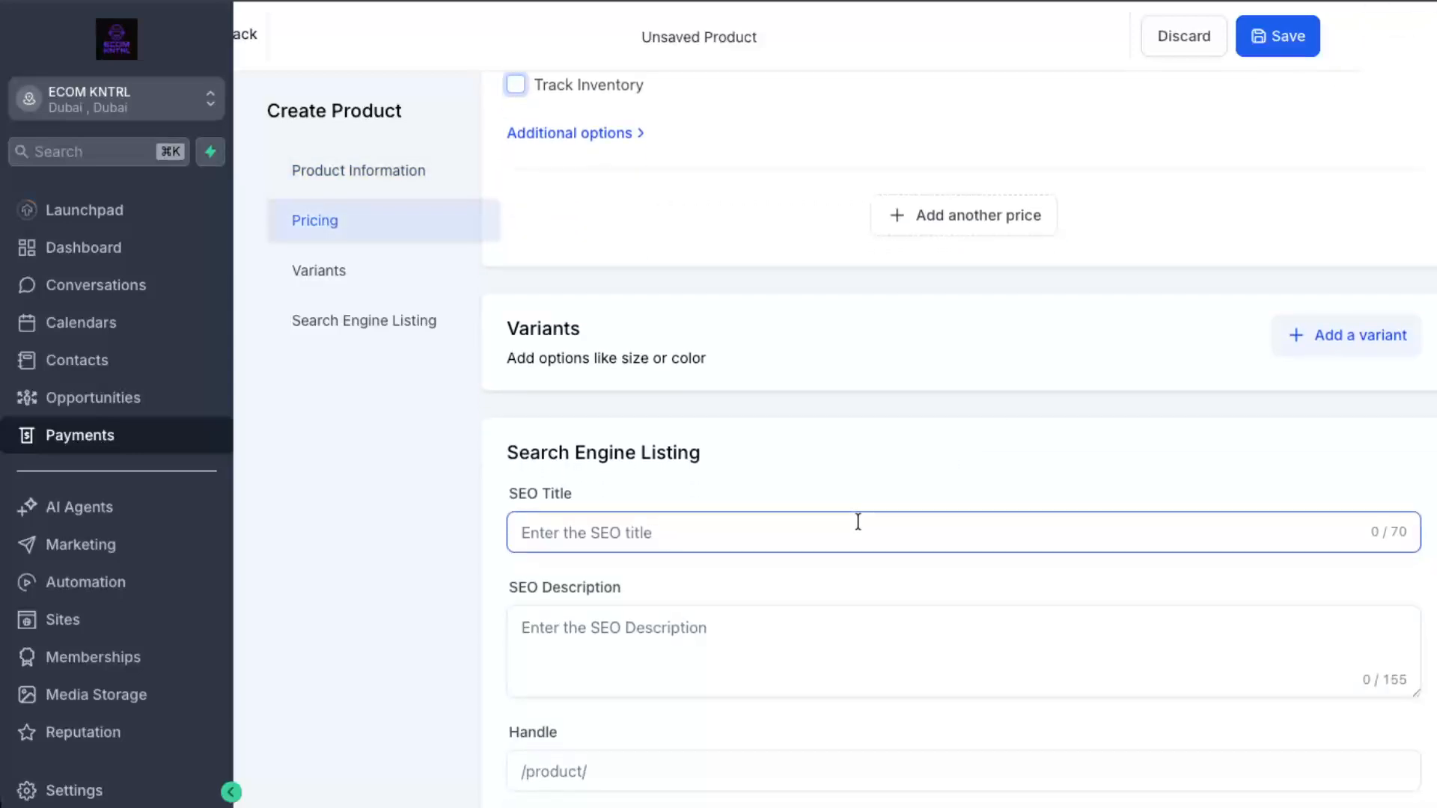
{"action": "left_click", "coordinate": [857, 521]}
{"action": "type", "text": "S"}
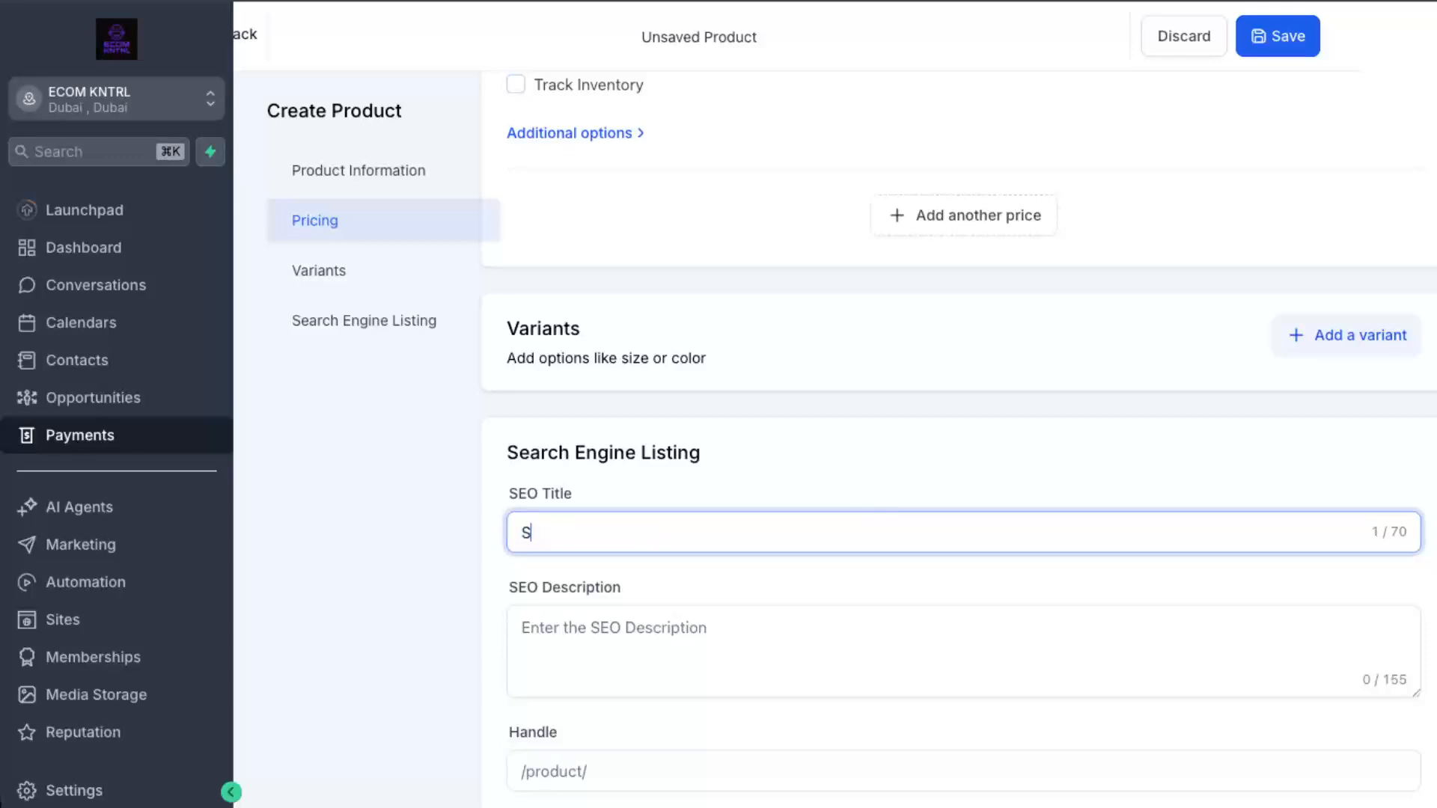
{"action": "type", "text": "EO"}
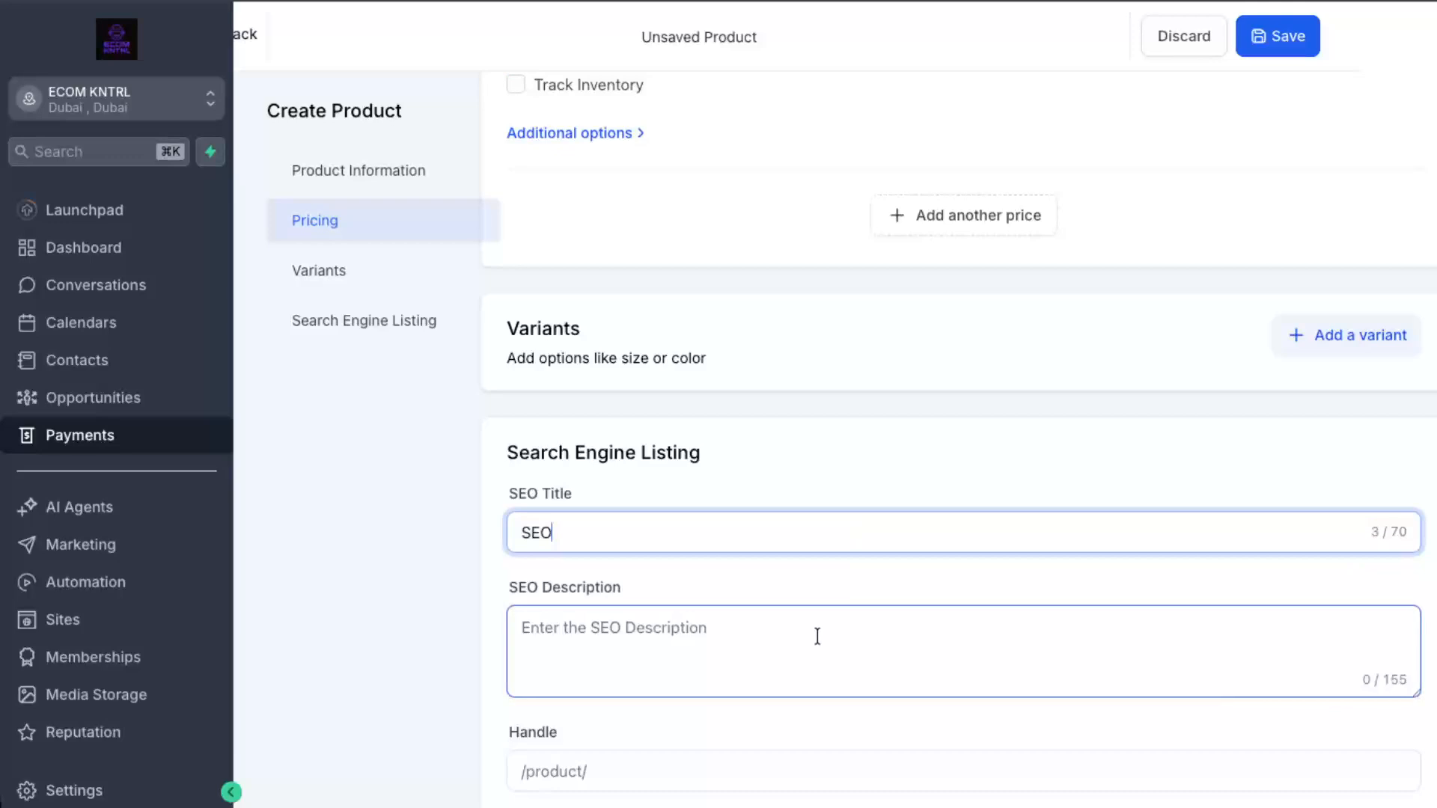
{"action": "type", "text": " ti"}
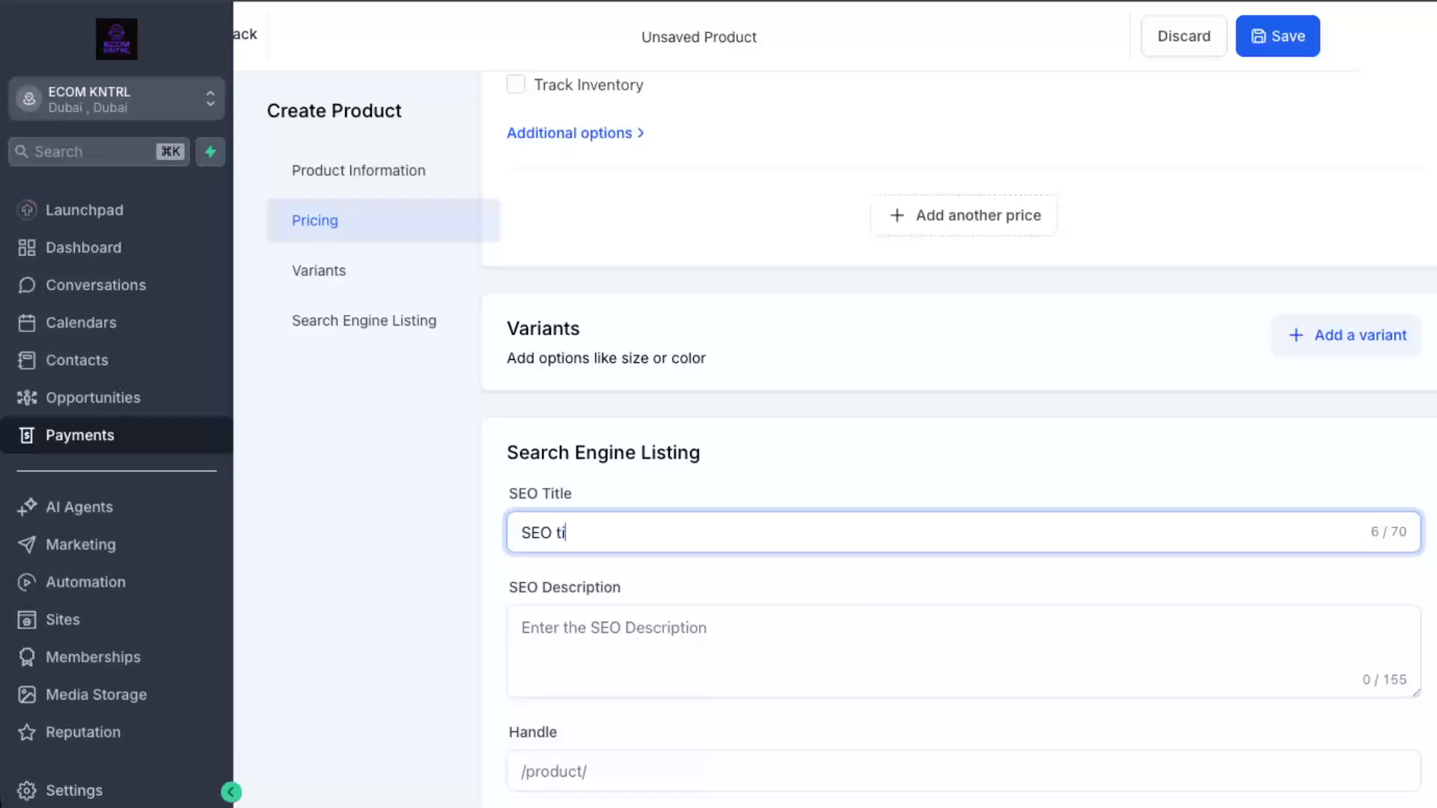
{"action": "type", "text": "tle"}
Set the SEO description to "this is for ecom guys" and the product handle to "ecomguys".
{"action": "left_click", "coordinate": [785, 641]}
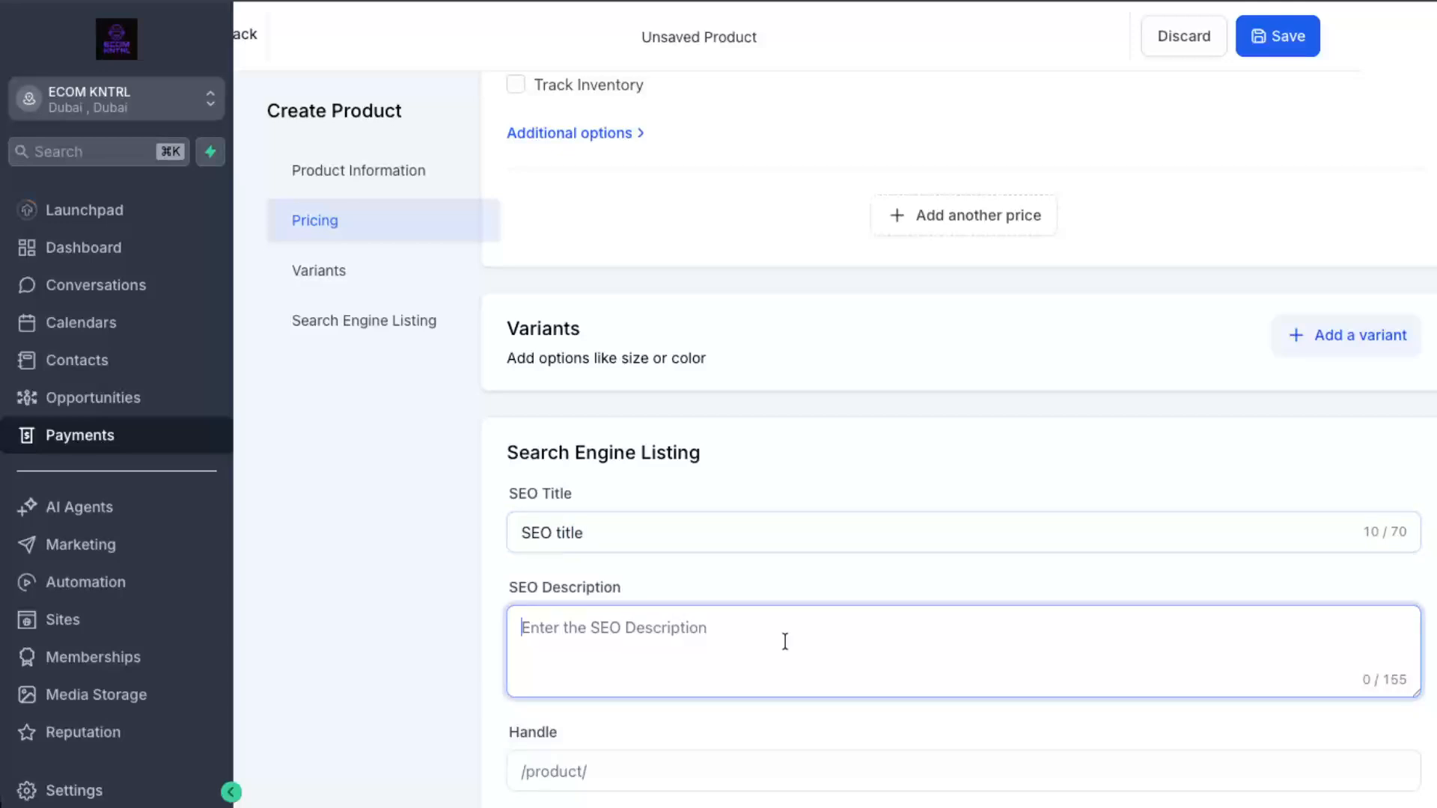
{"action": "type", "text": "this"}
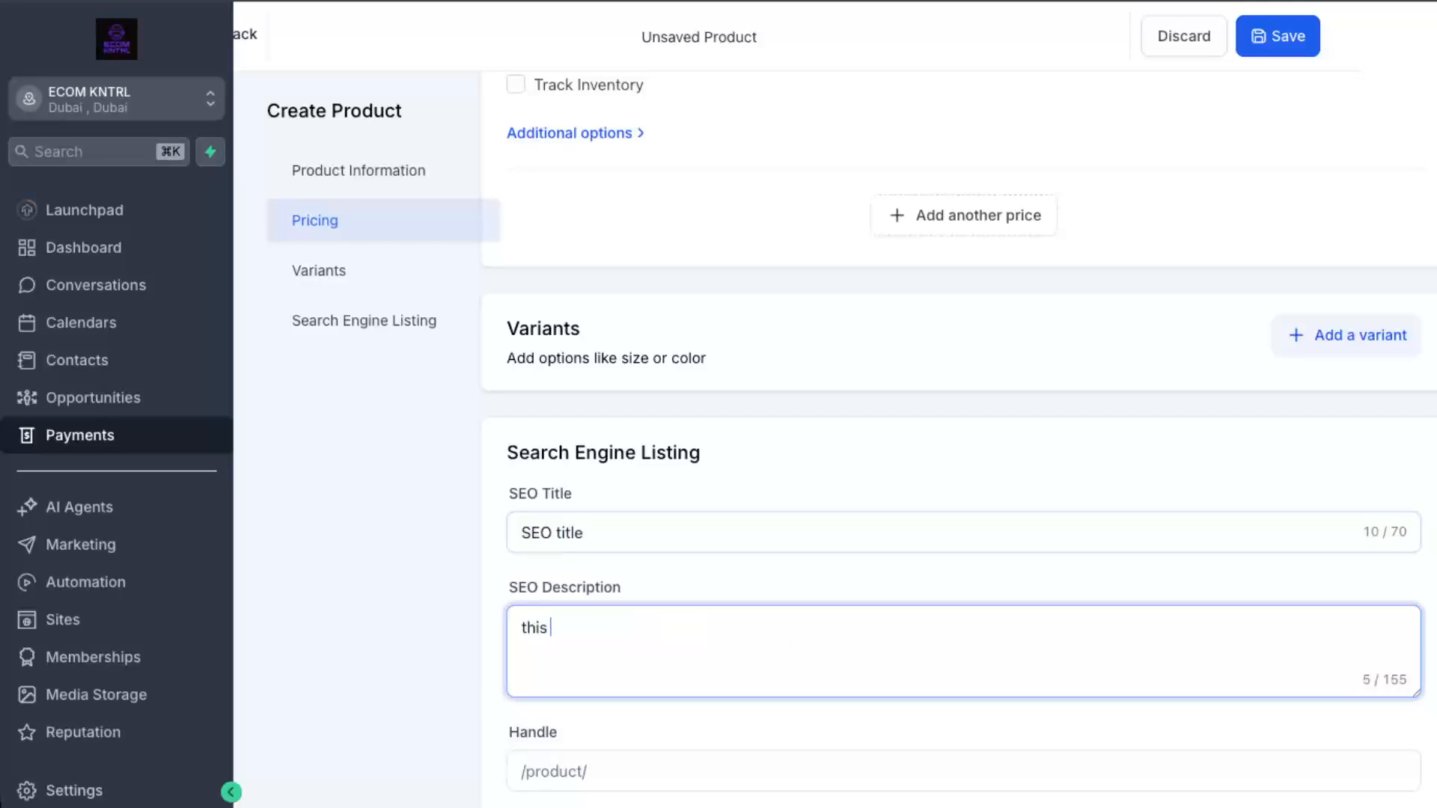
{"action": "type", "text": " is for ecom guys"}
{"action": "left_click", "coordinate": [786, 751]}
{"action": "type", "text": "e"}
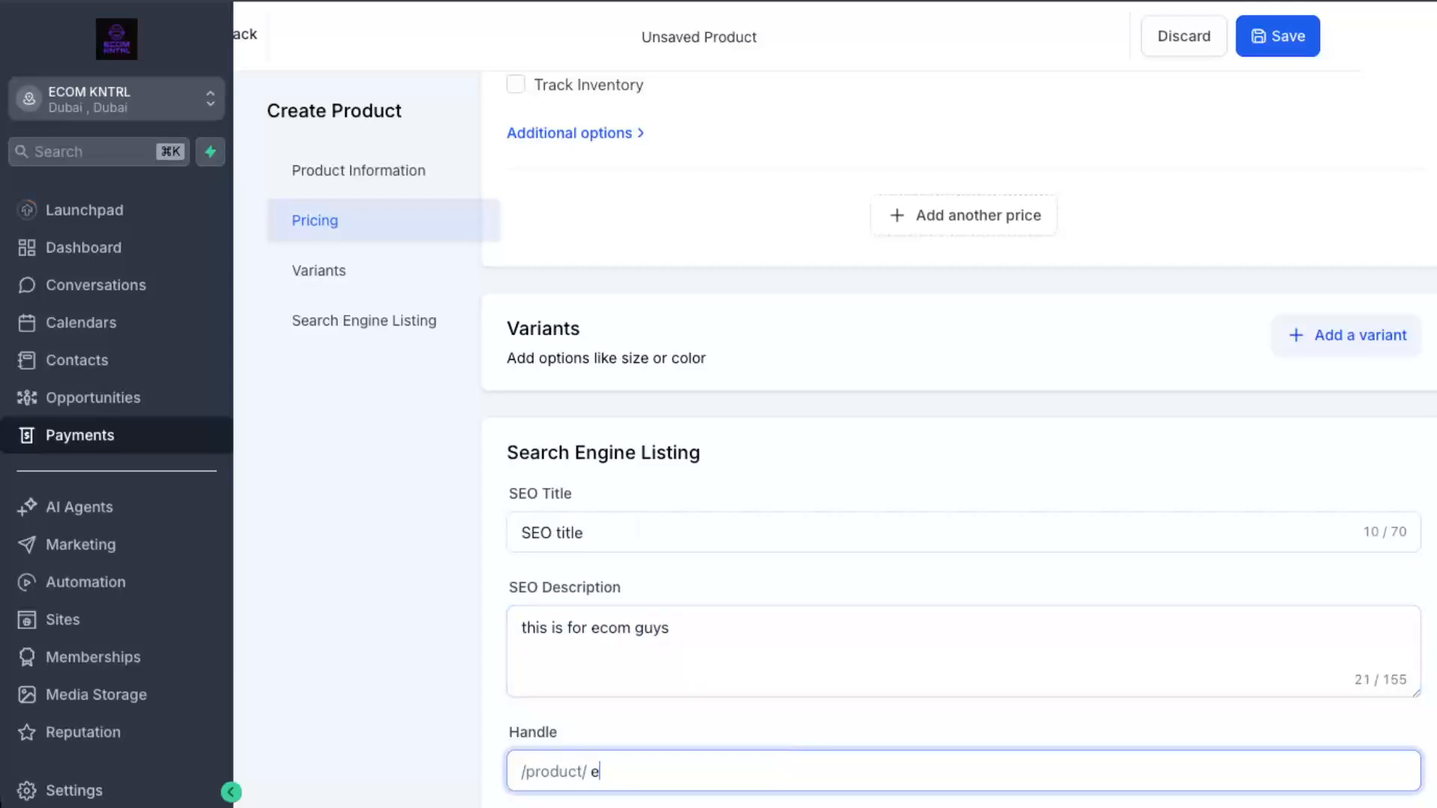
{"action": "type", "text": "comguys"}
{"action": "scroll", "coordinate": [786, 751], "scroll_direction": "down", "scroll_amount": 2}
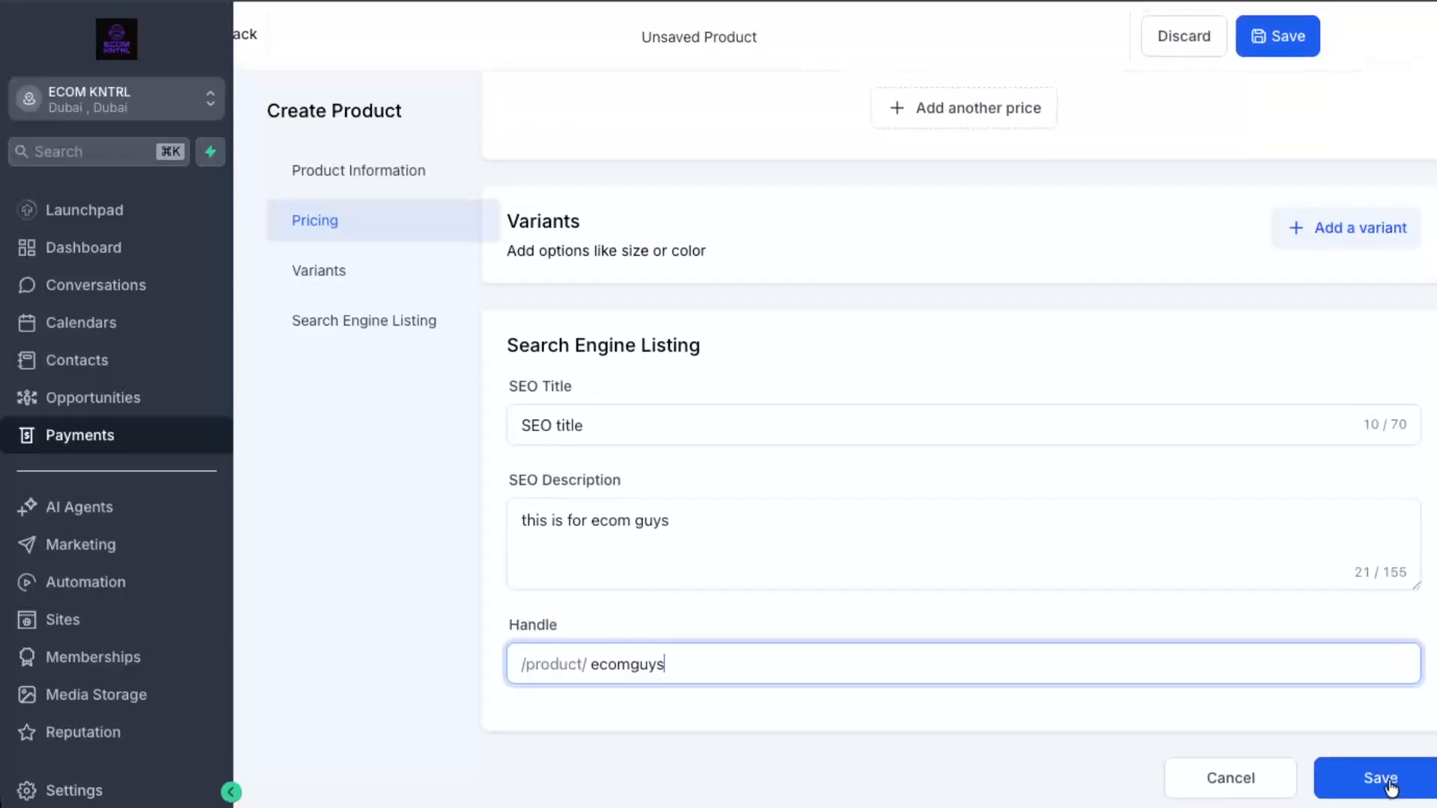
{"action": "scroll", "coordinate": [1386, 777], "scroll_direction": "up", "scroll_amount": 3}
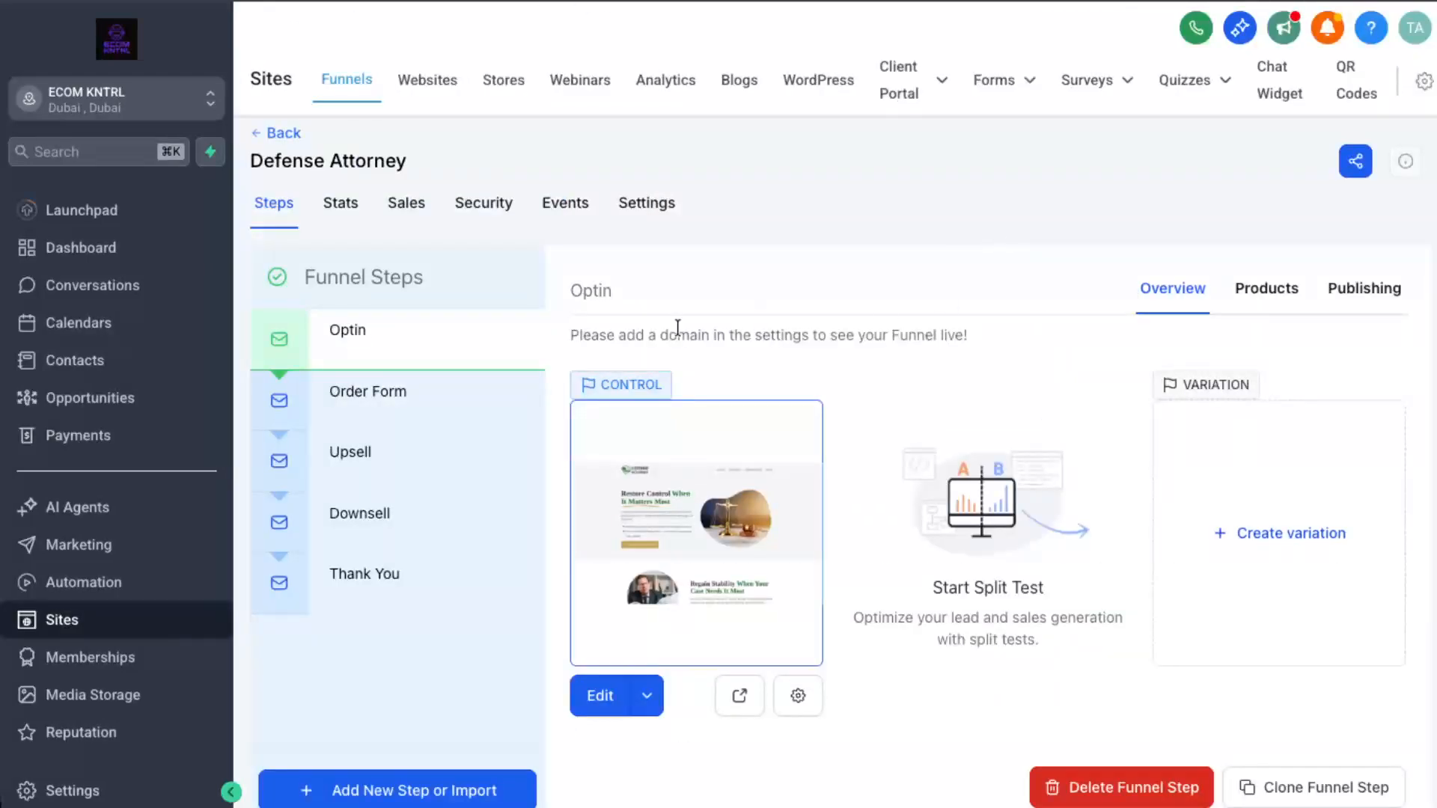
Start a new product entry for the Optin step of the Defense Attorney funnel and choose Product 2.
{"action": "left_click", "coordinate": [1264, 297]}
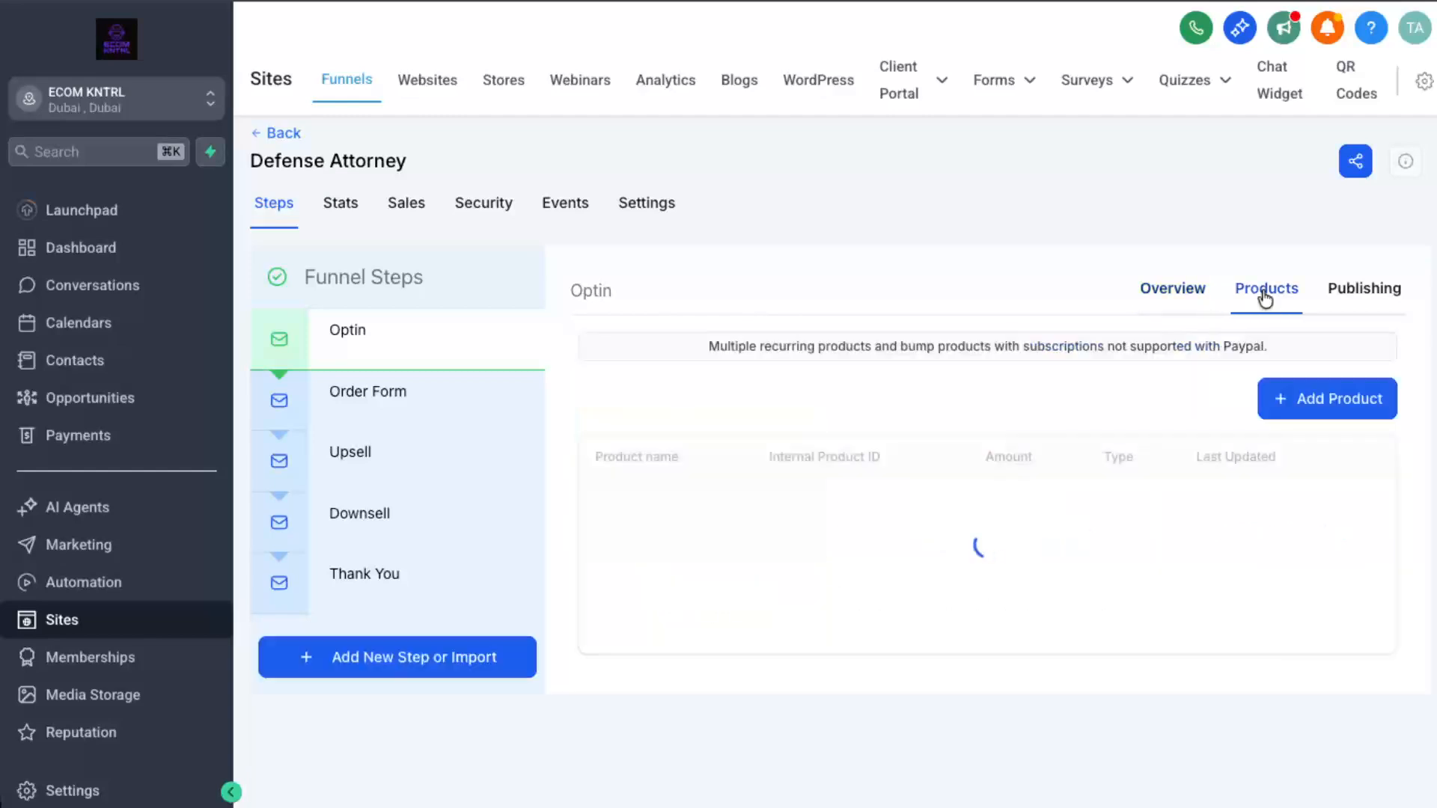
{"action": "left_click", "coordinate": [1293, 404]}
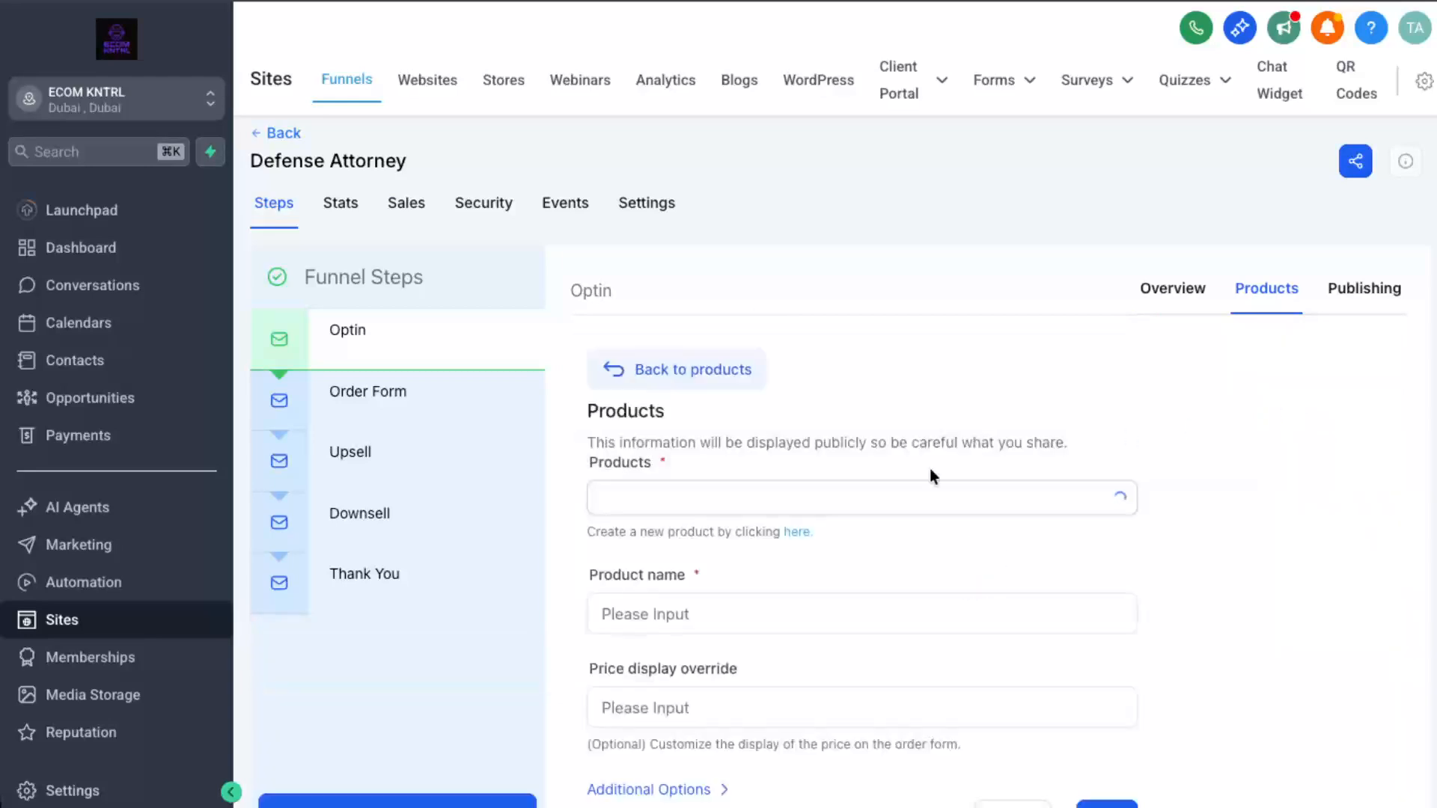
{"action": "left_click", "coordinate": [733, 491]}
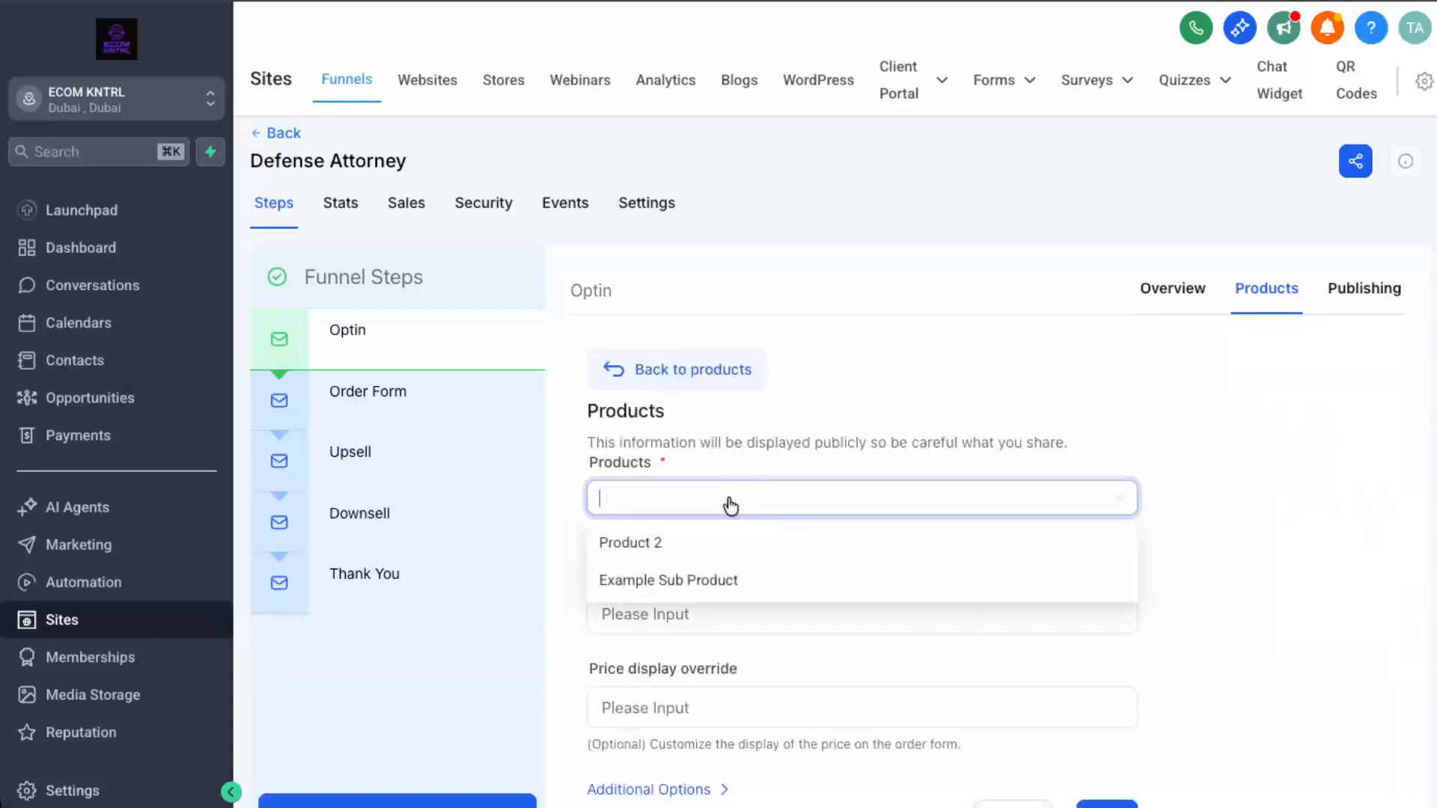
{"action": "left_click", "coordinate": [698, 557]}
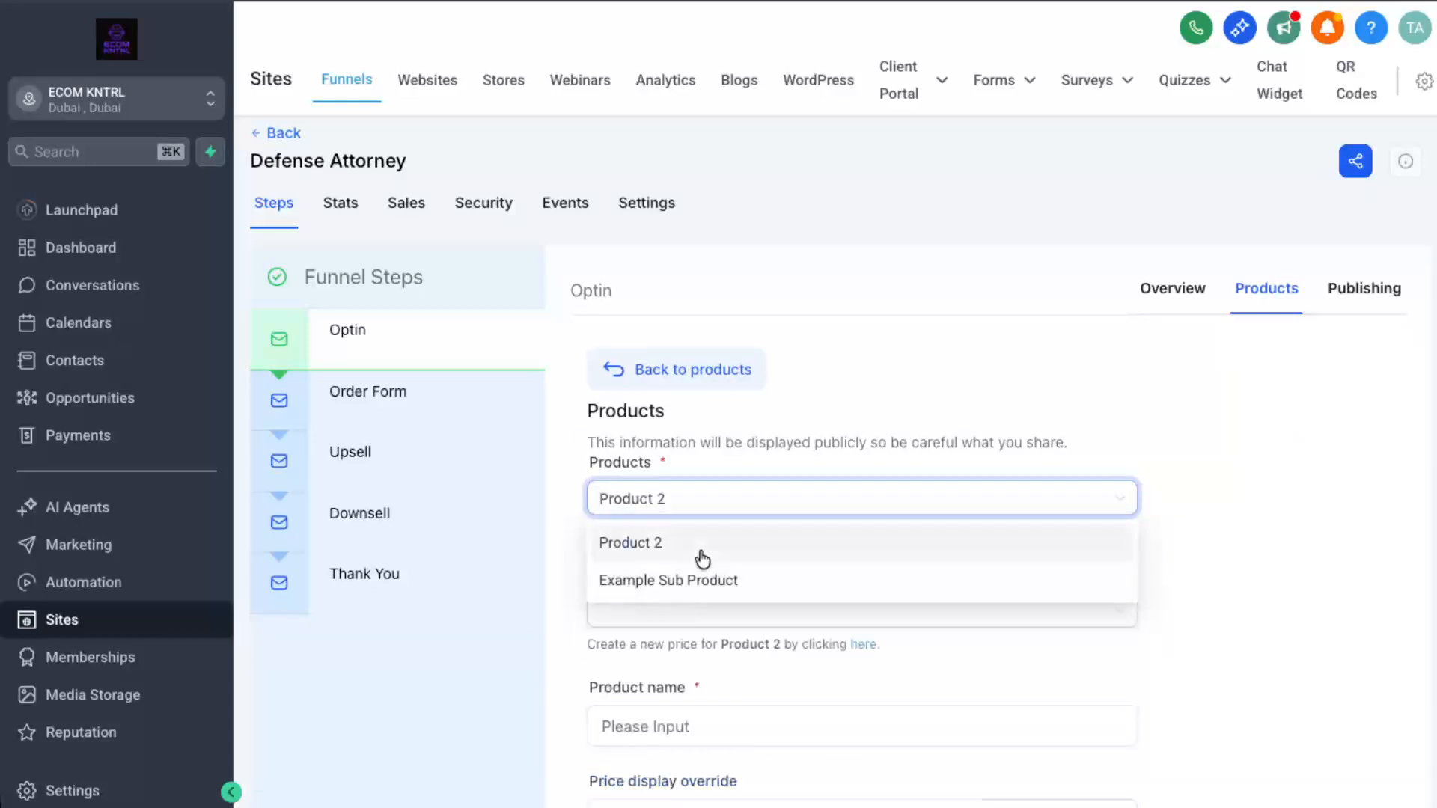